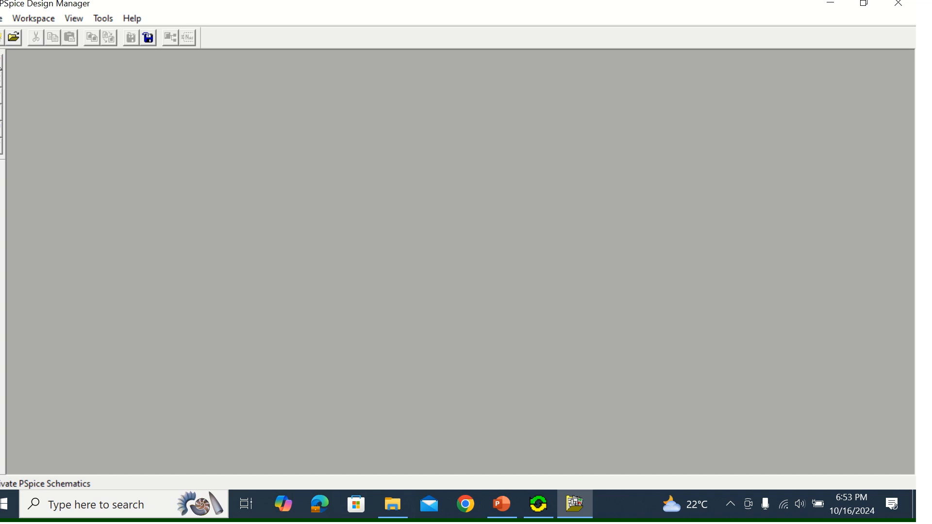
# Open PSpice Schematics from the Design Manager with a blank schematic page
pyautogui.click(2, 67)
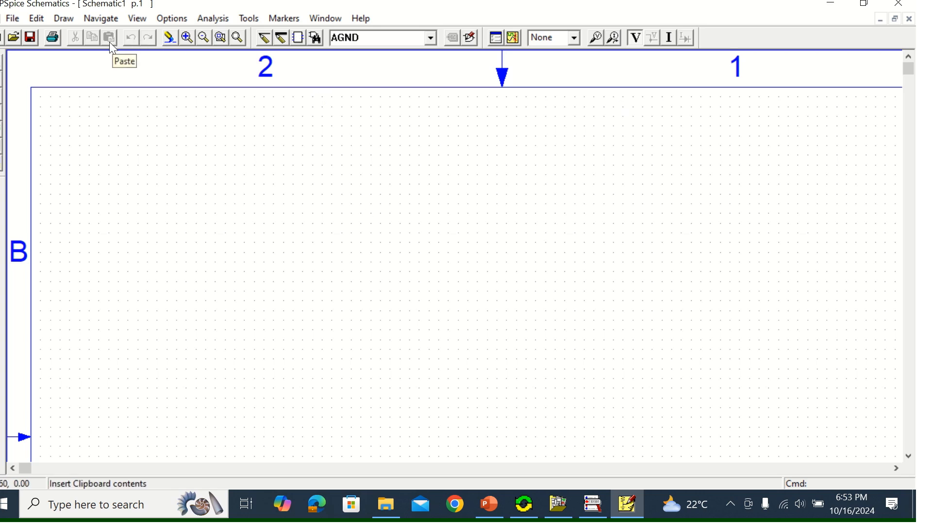
pyautogui.click(70, 16)
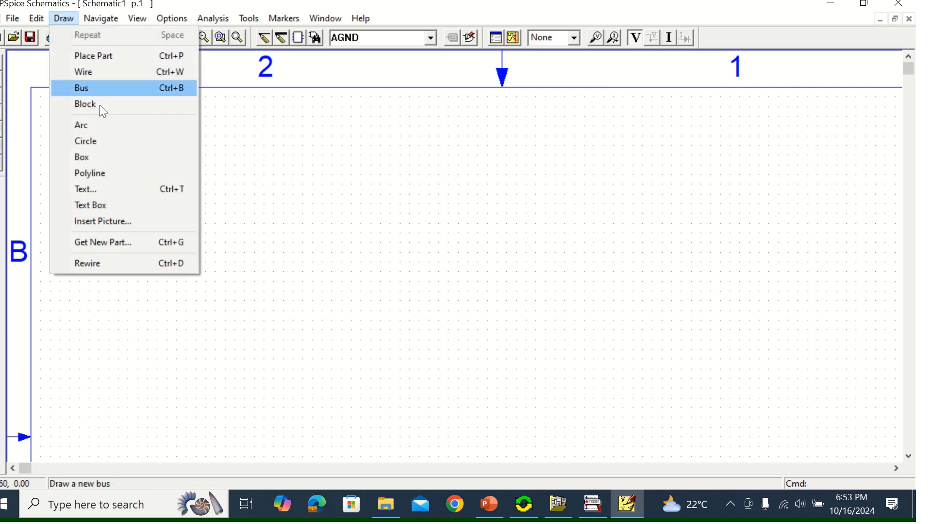
pyautogui.click(132, 244)
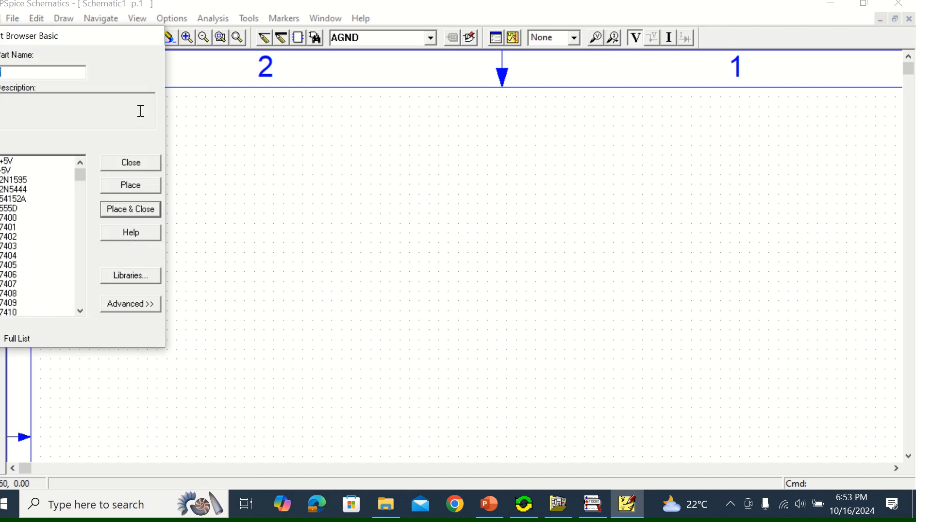
pyautogui.click(153, 166)
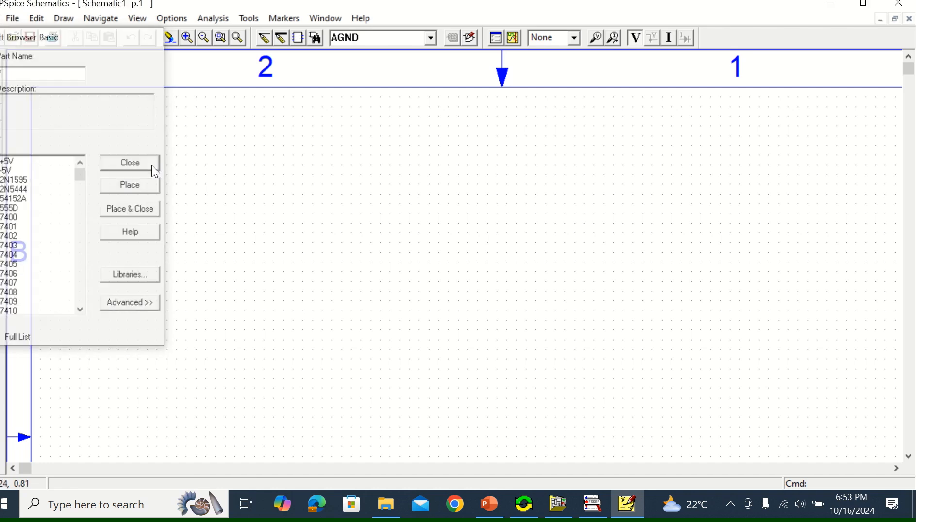
# Get the VDC part from the source.slb library and place one DC voltage source on the schematic
pyautogui.click(317, 38)
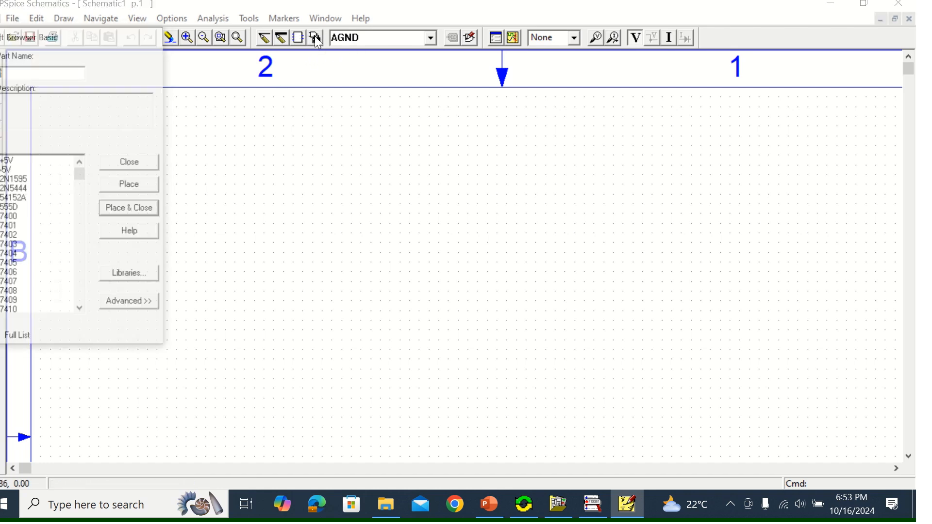
pyautogui.click(127, 276)
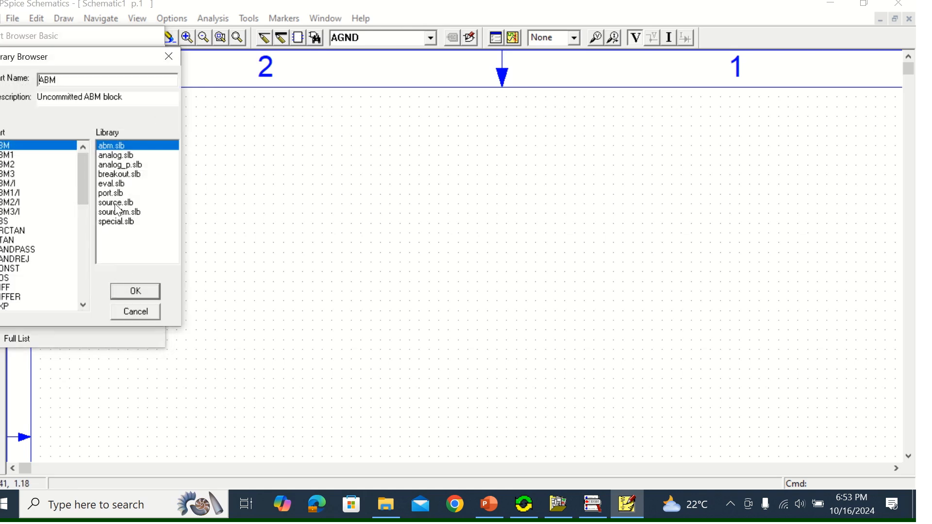
pyautogui.click(116, 202)
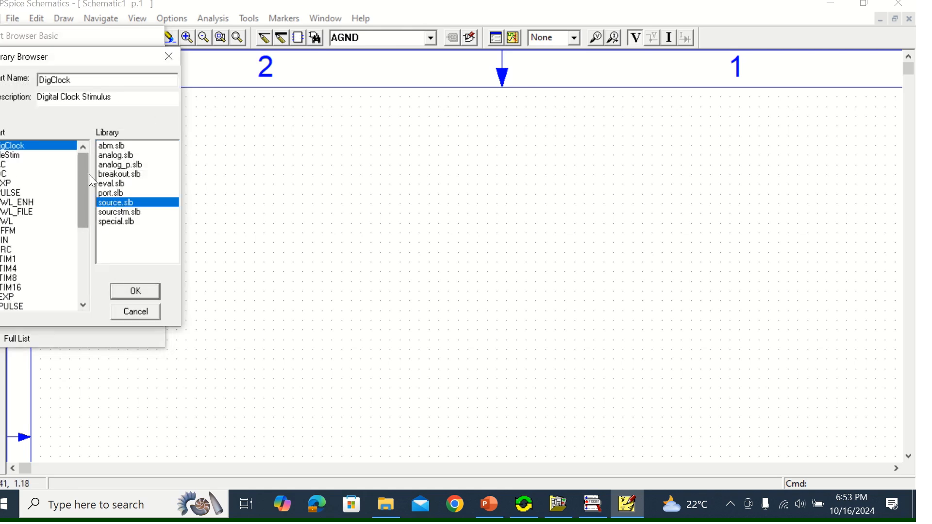
pyautogui.moveTo(84, 173); pyautogui.dragTo(86, 232)
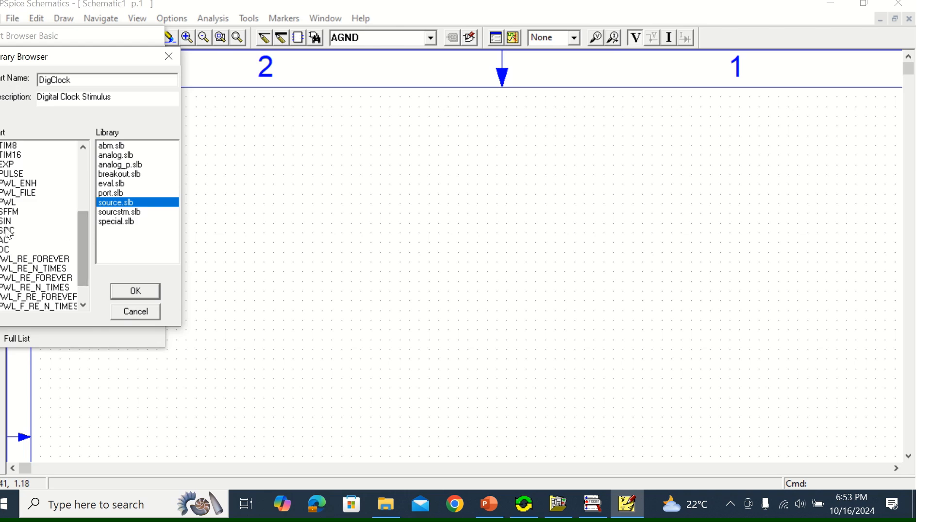
pyautogui.click(5, 251)
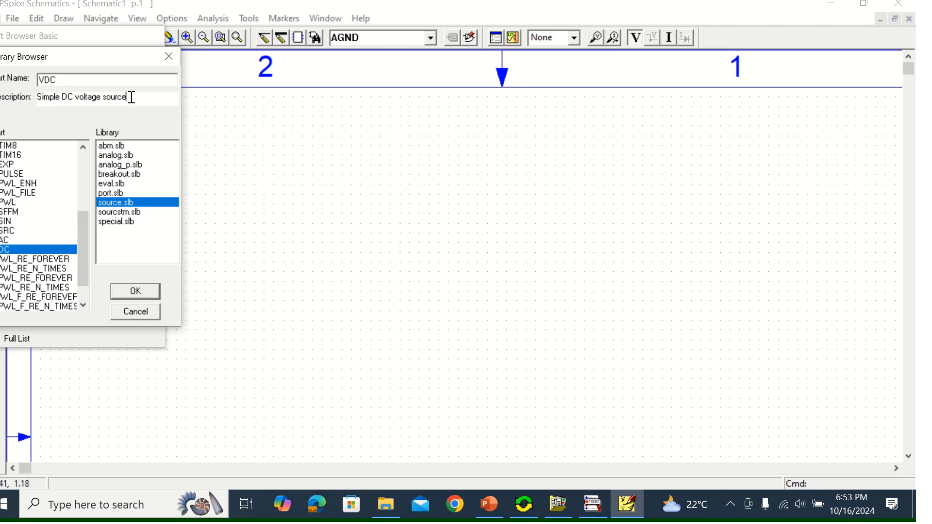
pyautogui.moveTo(131, 97); pyautogui.dragTo(33, 105)
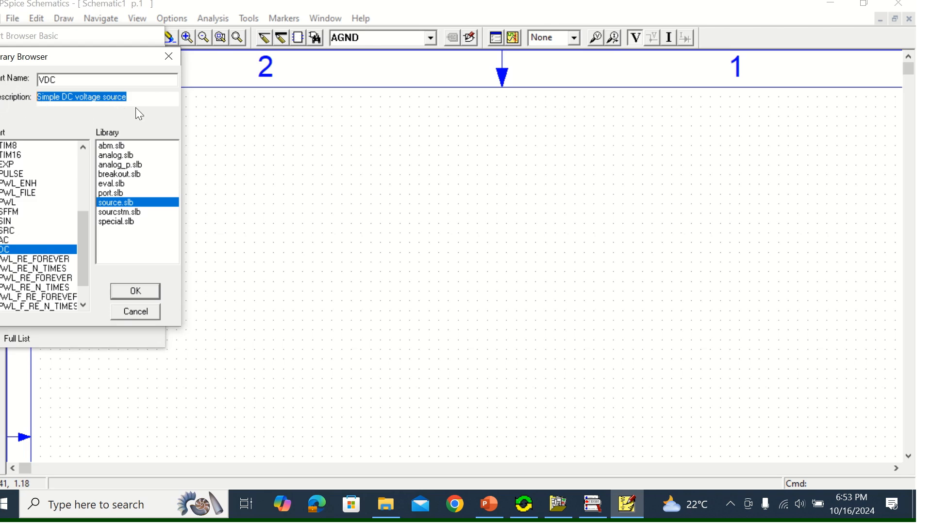
pyautogui.click(138, 292)
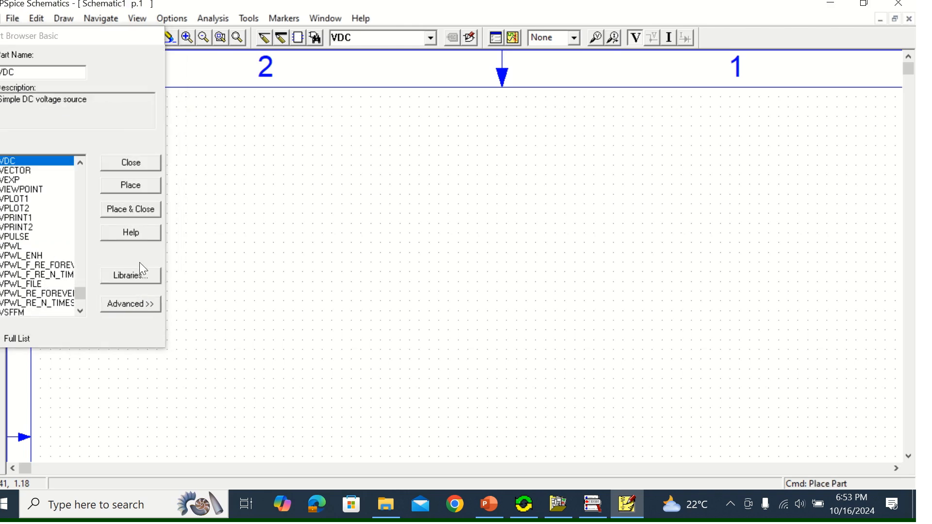
pyautogui.click(132, 209)
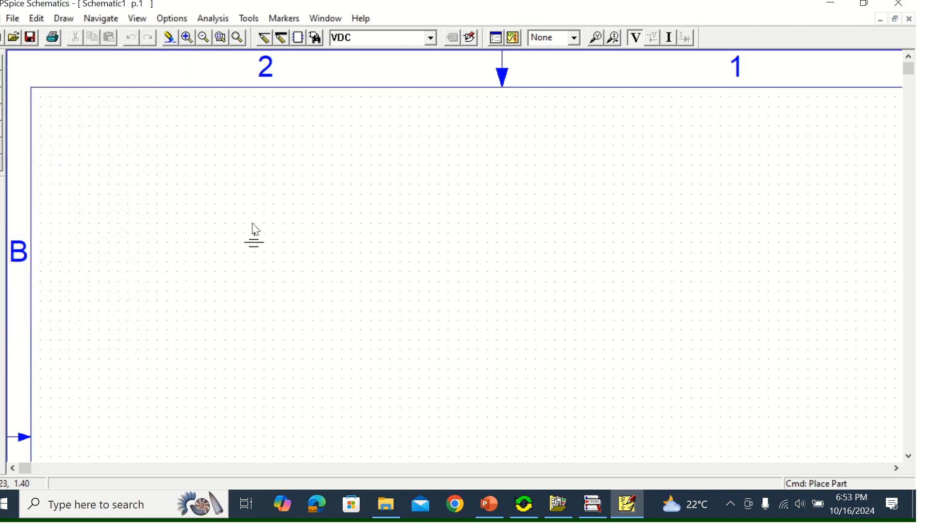
pyautogui.click(284, 226)
pyautogui.rightClick(766, 227)
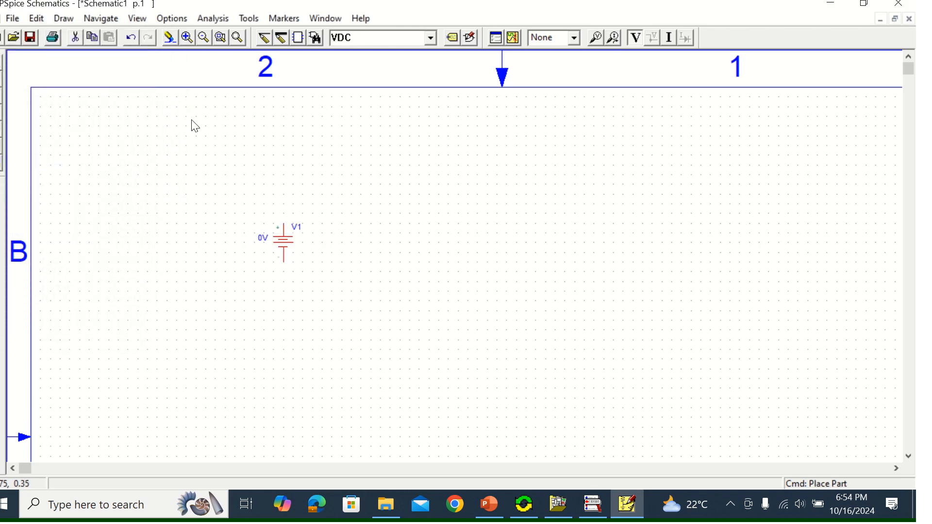
# Get the resistor part r and place one horizontally, above and to the right of the voltage source
pyautogui.click(316, 37)
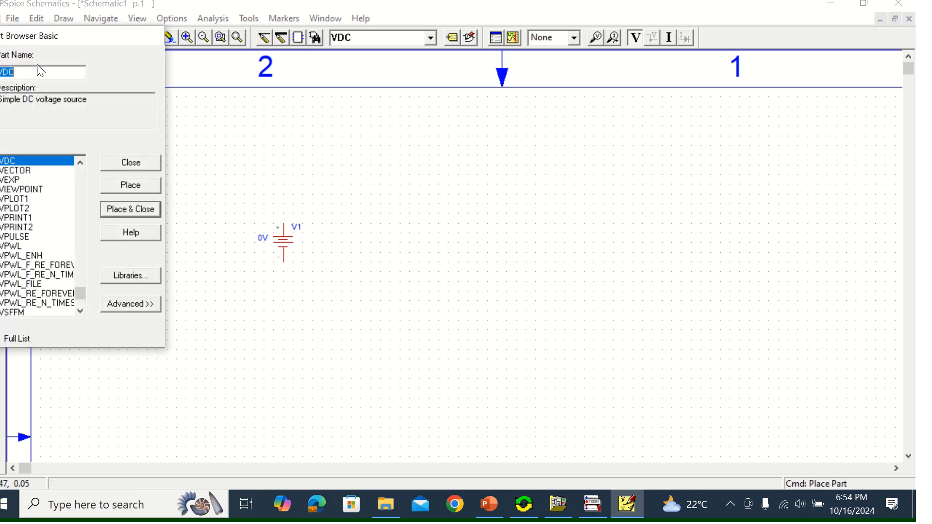
pyautogui.write('r')
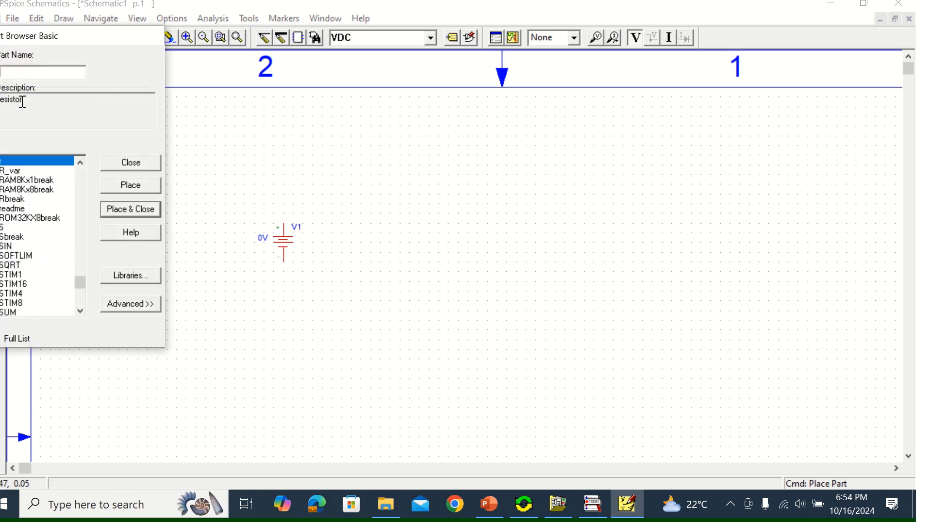
pyautogui.doubleClick(22, 102)
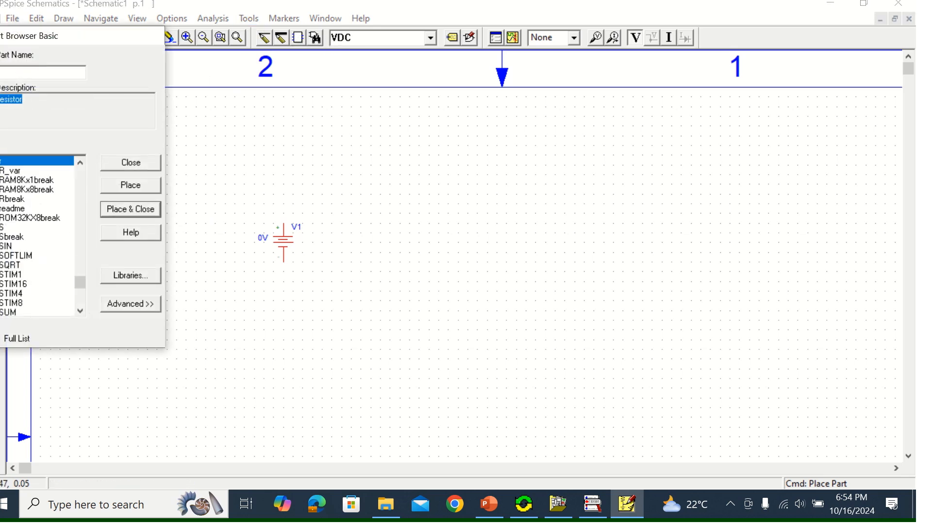
pyautogui.click(140, 208)
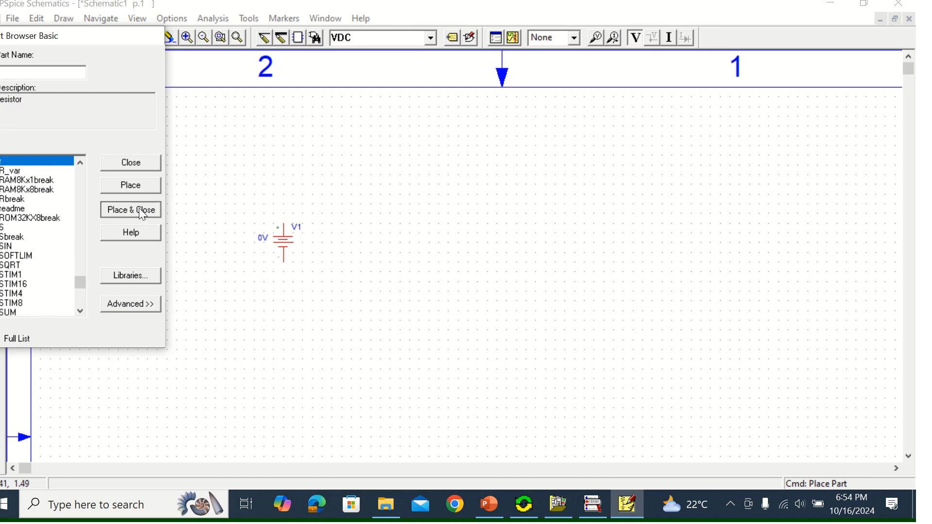
pyautogui.click(422, 196)
pyautogui.rightClick(640, 196)
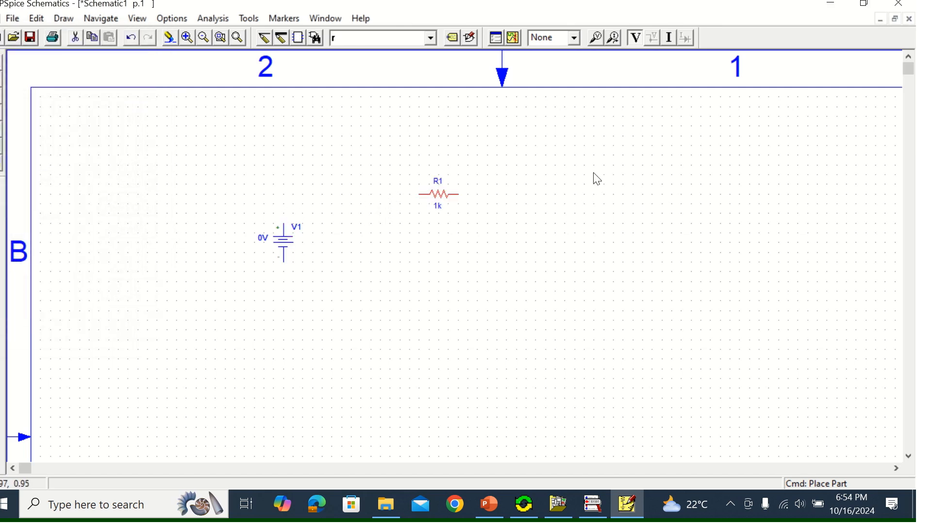
# Get the capacitor part c and place one below and to the right of resistor R1
pyautogui.click(315, 38)
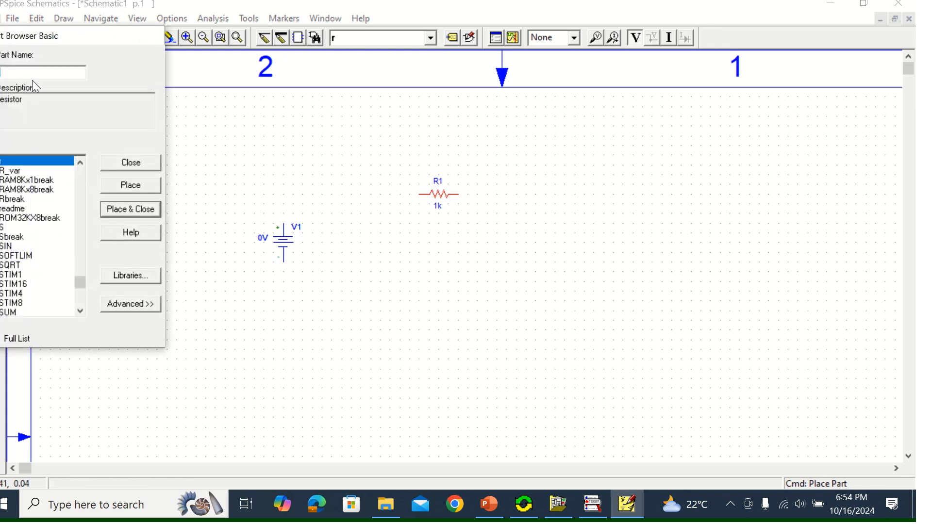
pyautogui.write('c')
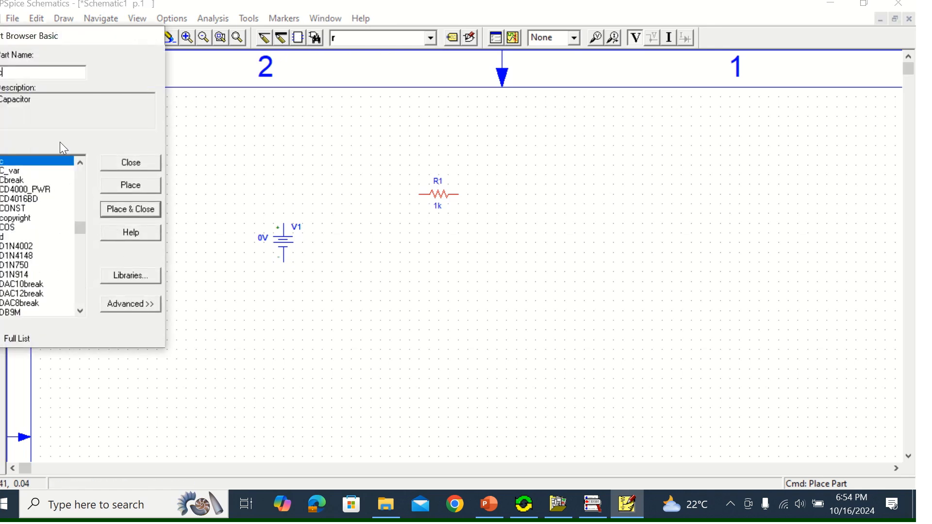
pyautogui.click(131, 209)
pyautogui.click(519, 239)
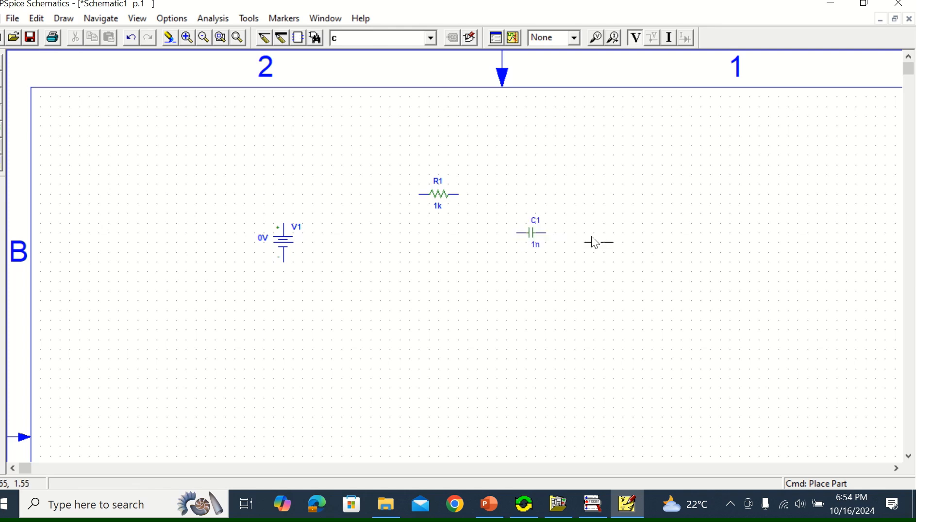
pyautogui.rightClick(667, 242)
# Rotate capacitor C1 to vertical and move it slightly down and right, level with the voltage source
pyautogui.click(36, 19)
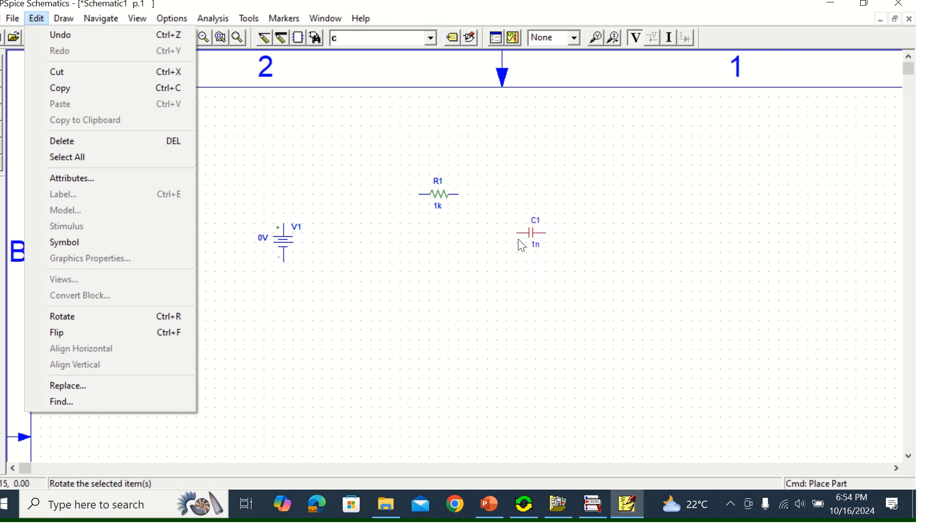
pyautogui.click(73, 318)
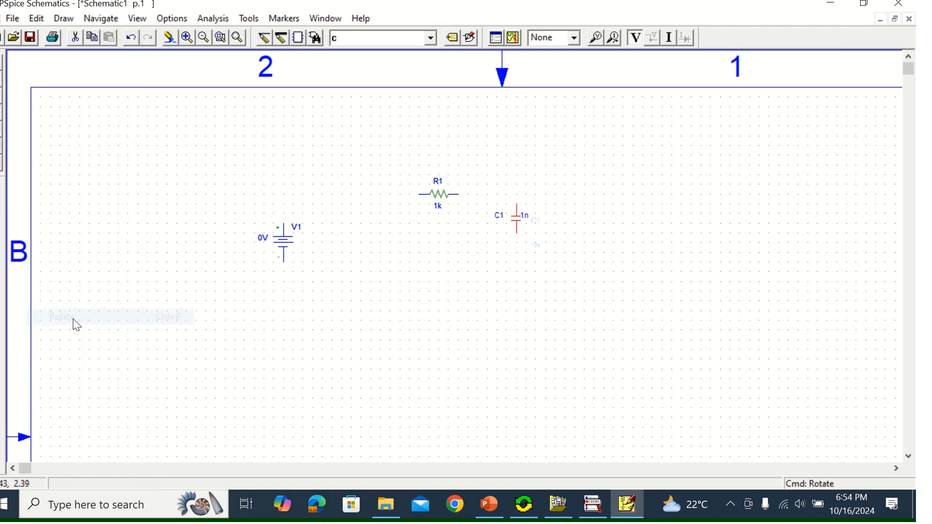
pyautogui.moveTo(539, 222); pyautogui.dragTo(540, 256)
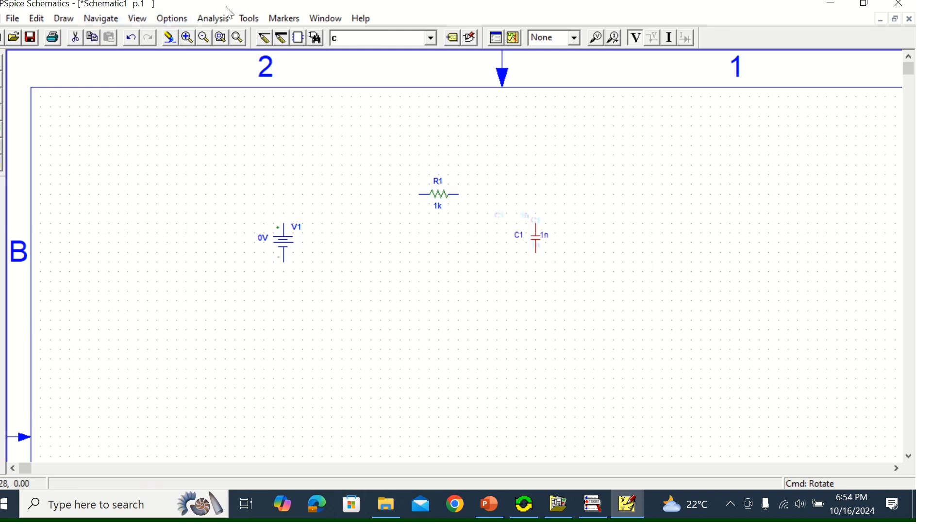
# Get the Sw_tClose switch from the eval.slb library and place one between the voltage source and R1, in line with the resistor
pyautogui.click(313, 37)
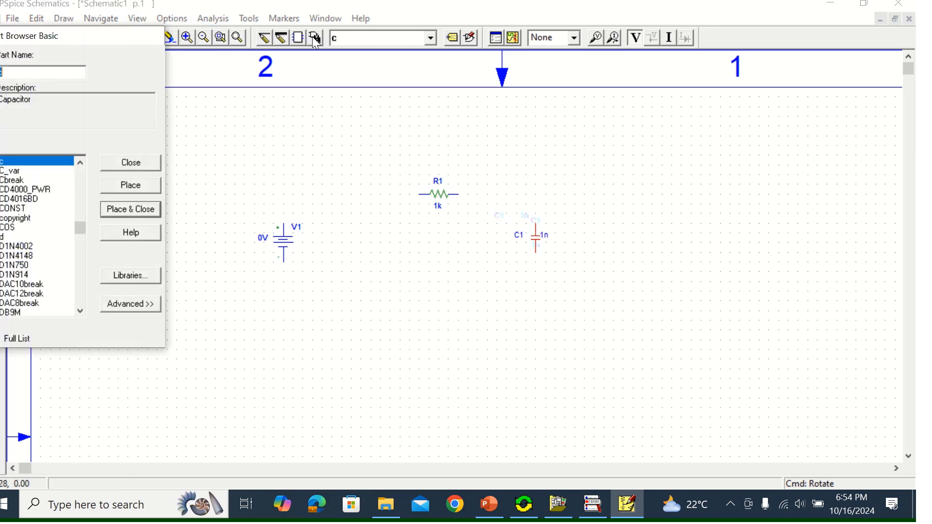
pyautogui.click(129, 278)
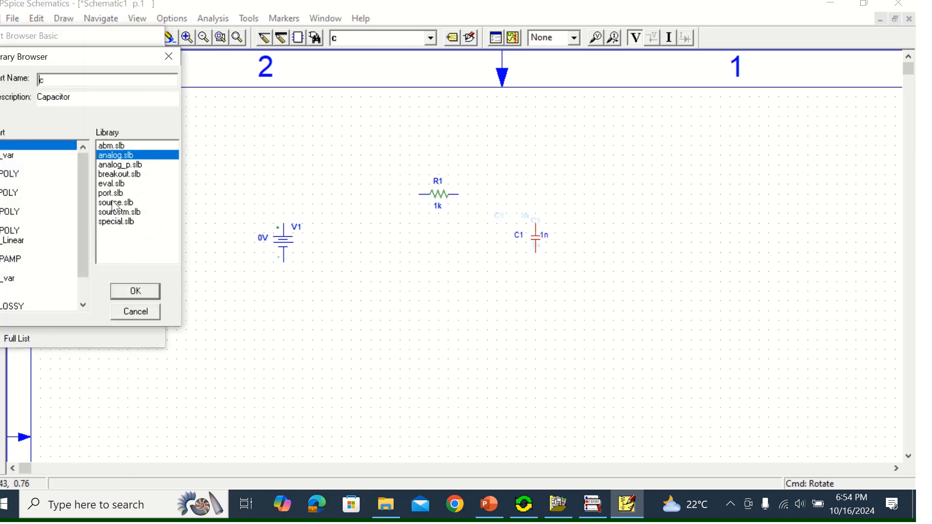
pyautogui.click(116, 186)
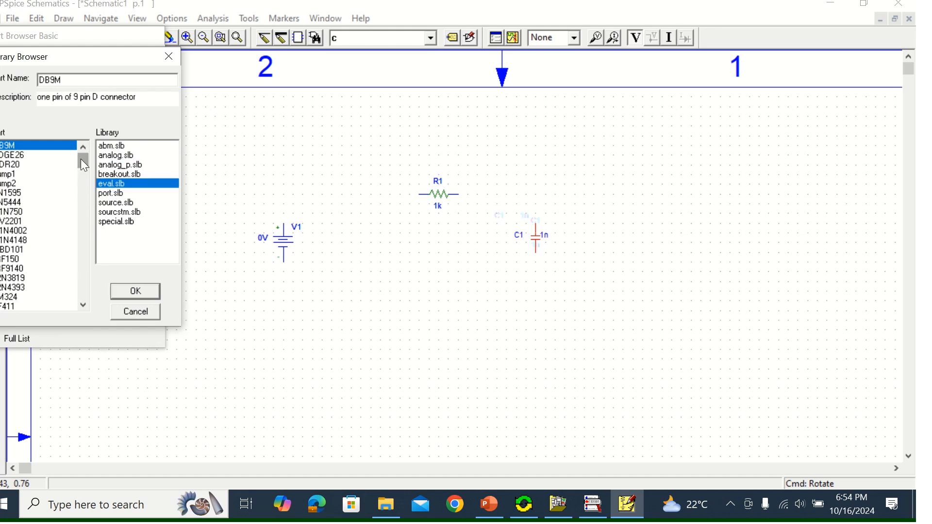
pyautogui.moveTo(81, 158); pyautogui.dragTo(85, 177)
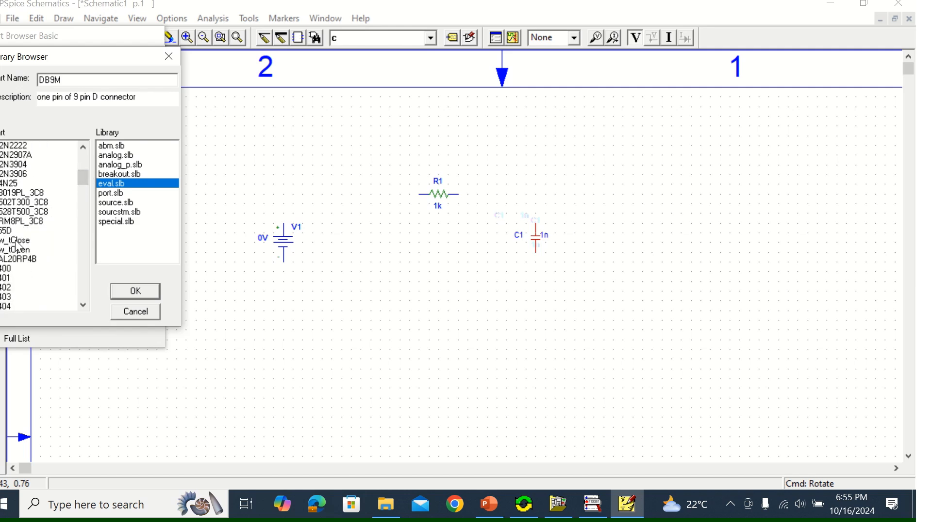
pyautogui.click(15, 241)
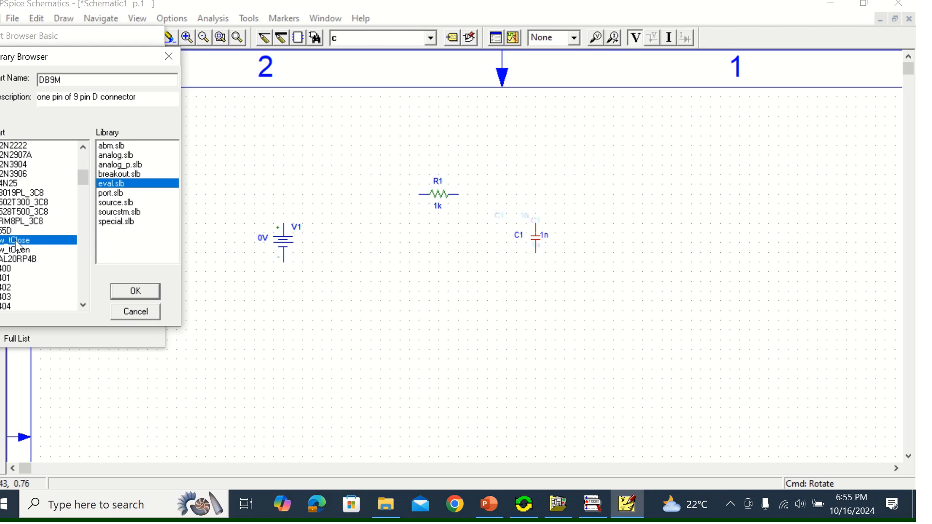
pyautogui.click(153, 291)
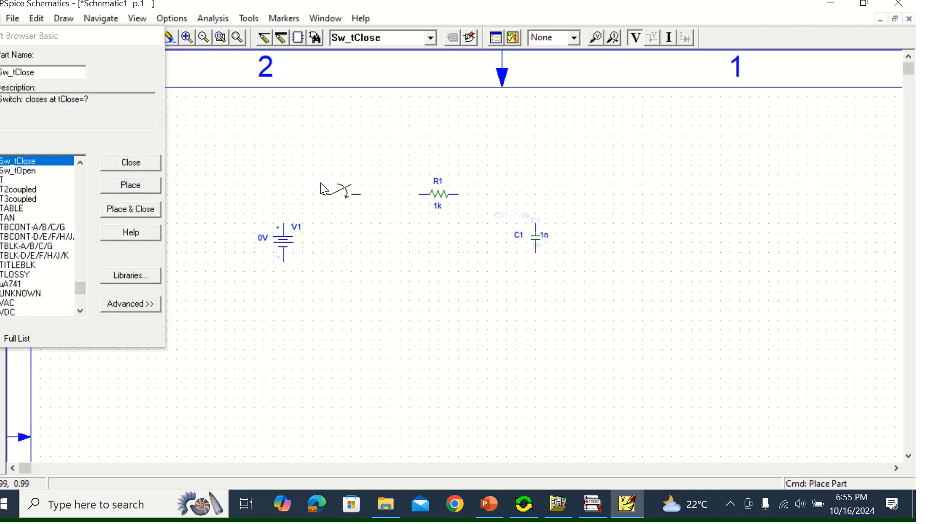
pyautogui.click(320, 185)
pyautogui.click(153, 166)
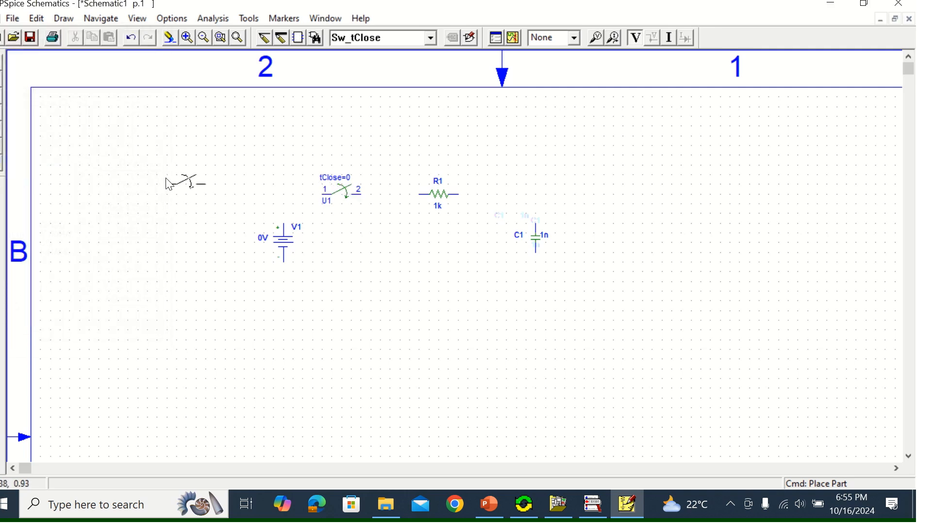
pyautogui.rightClick(166, 179)
# Get the analog ground part AGND from the port.slb library and place one below the circuit, between the voltage source and the capacitor
pyautogui.click(316, 38)
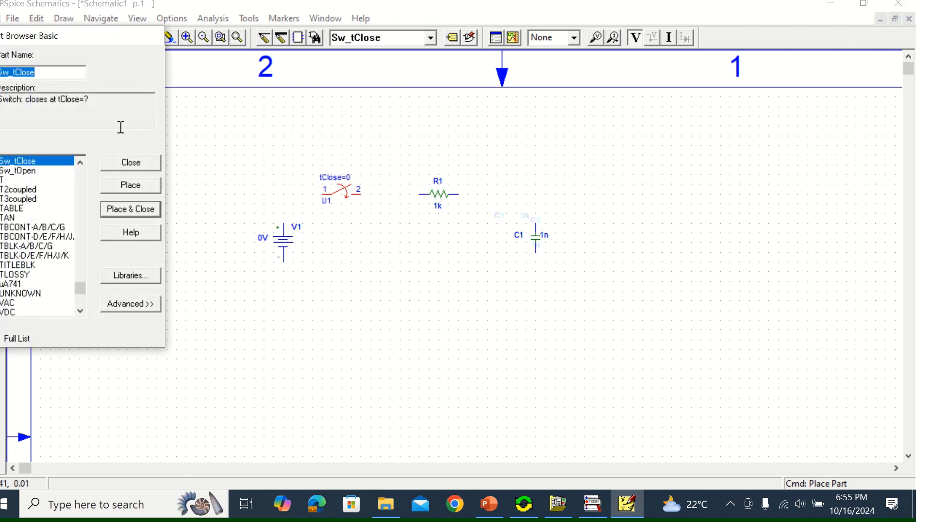
pyautogui.click(124, 276)
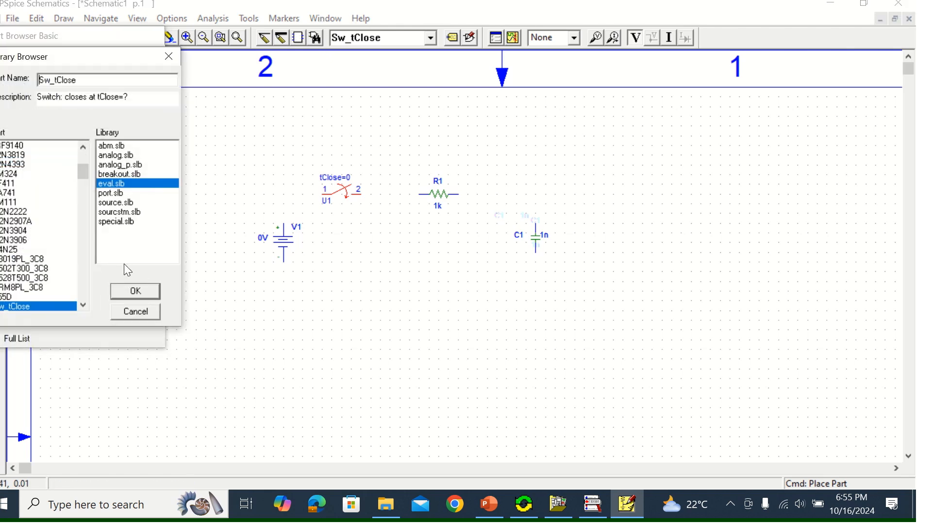
pyautogui.click(117, 193)
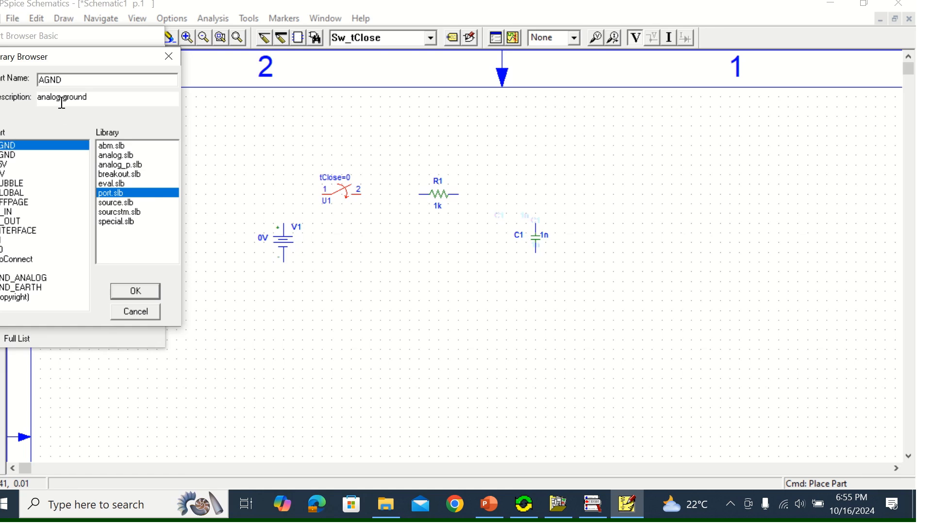
pyautogui.moveTo(95, 98); pyautogui.dragTo(24, 98)
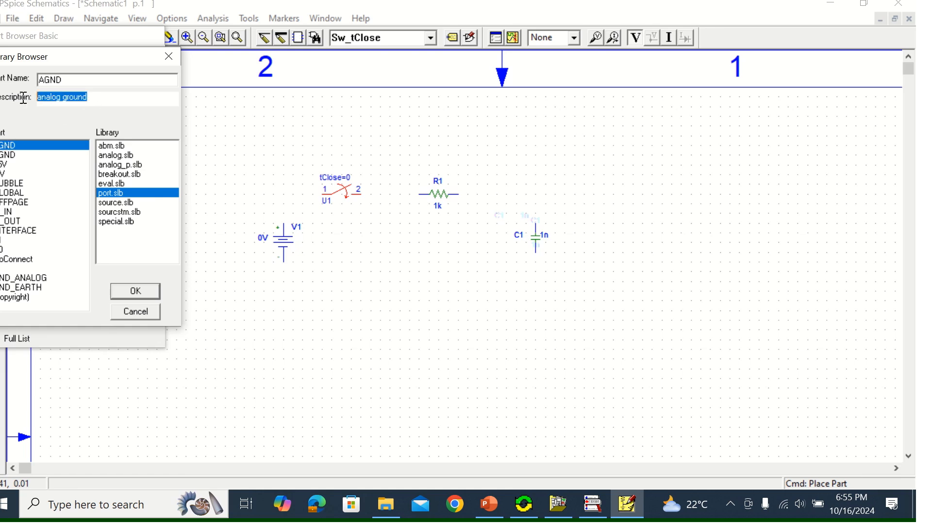
pyautogui.click(128, 292)
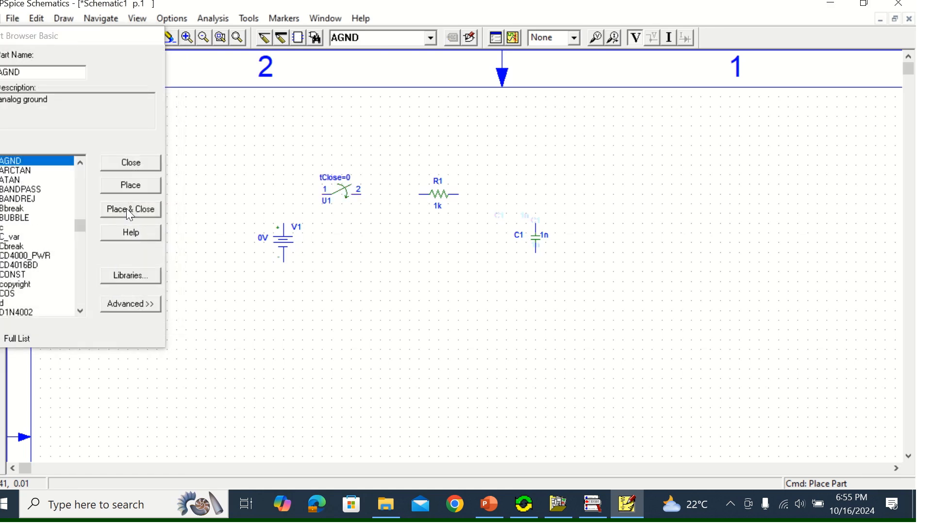
pyautogui.click(126, 208)
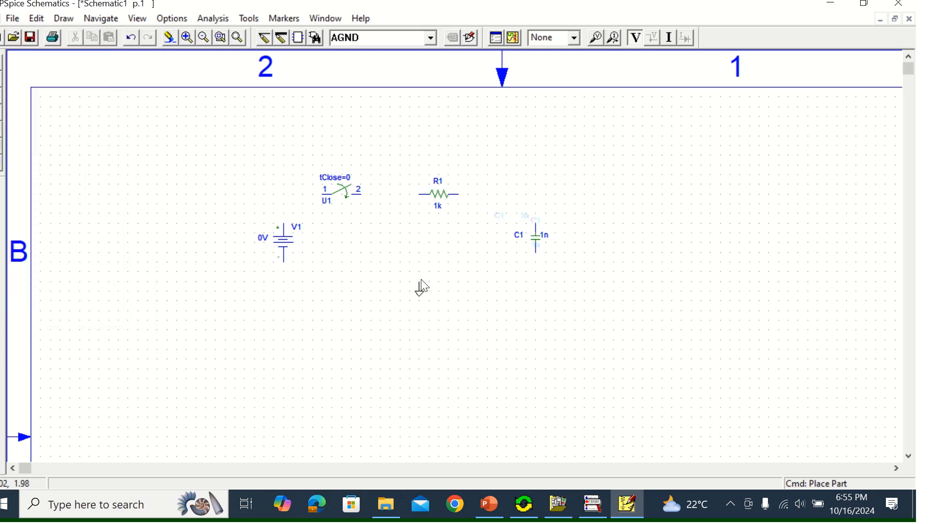
pyautogui.click(423, 297)
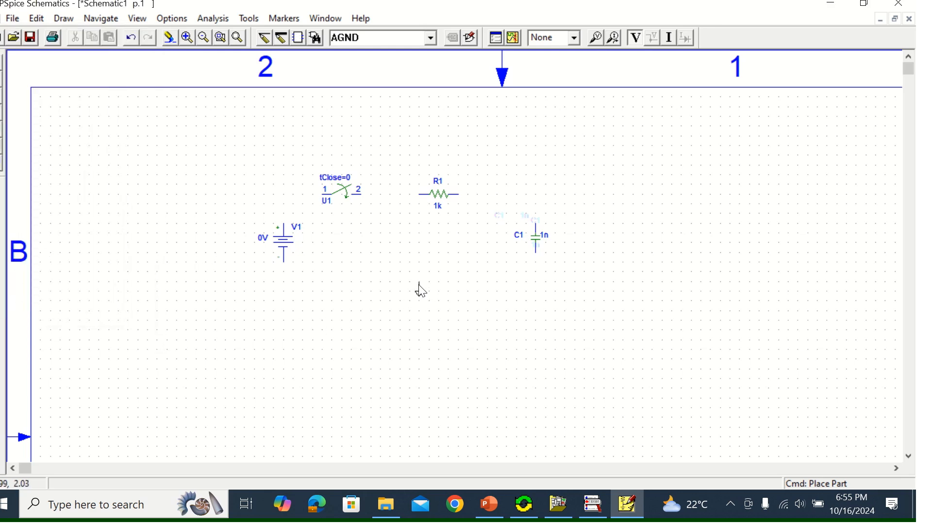
pyautogui.rightClick(626, 323)
# Wire the positive terminal of V1 up and across to switch pin 1, and connect switch pin 2 to R1
pyautogui.click(263, 41)
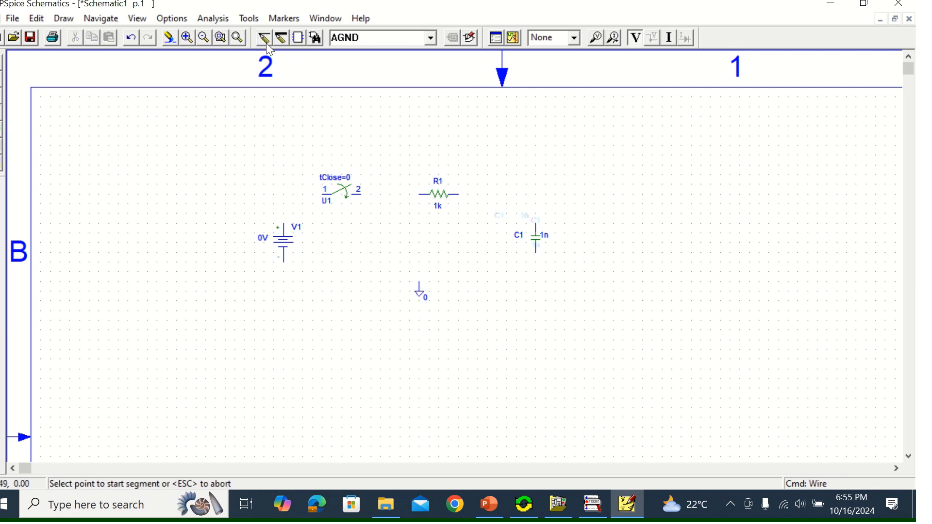
pyautogui.click(285, 224)
pyautogui.click(284, 194)
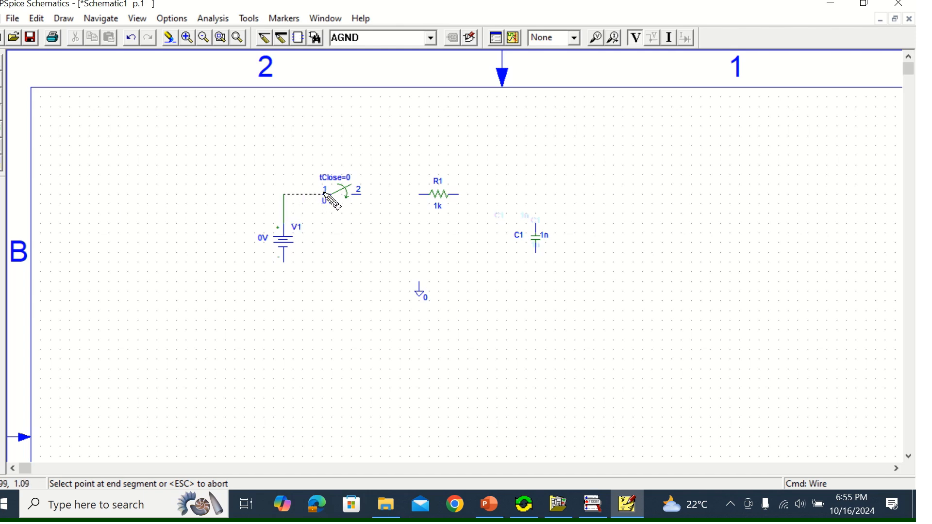
pyautogui.click(329, 195)
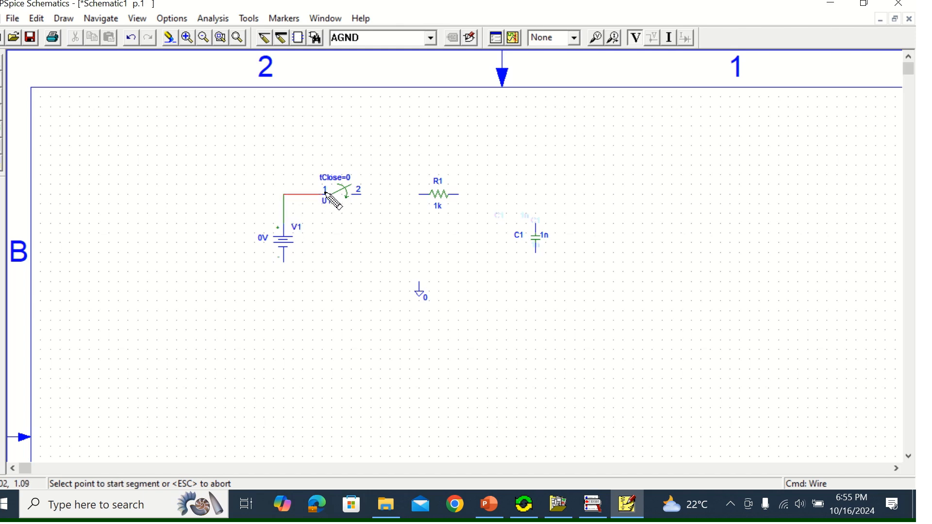
pyautogui.click(362, 194)
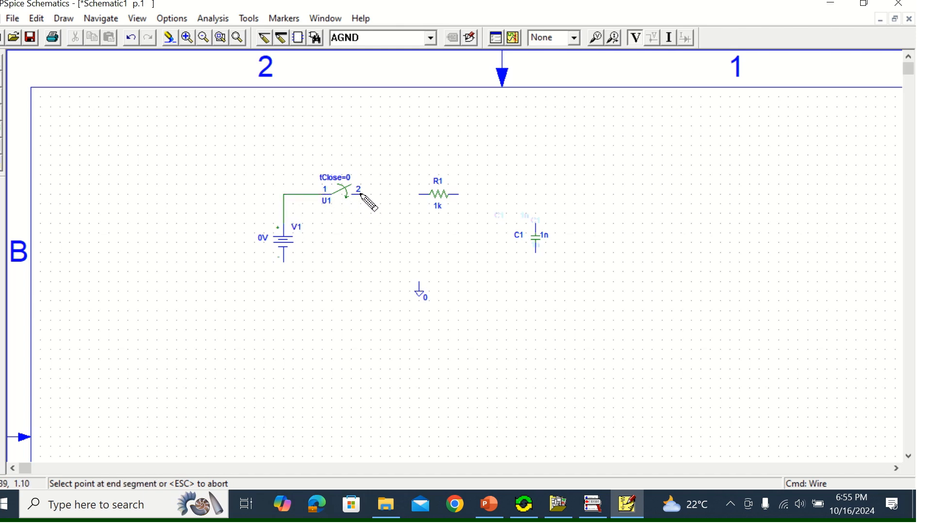
pyautogui.click(420, 194)
# Wire the free end of R1 to the top of C1, and the bottom of C1 past the ground symbol to V1's negative terminal
pyautogui.click(457, 196)
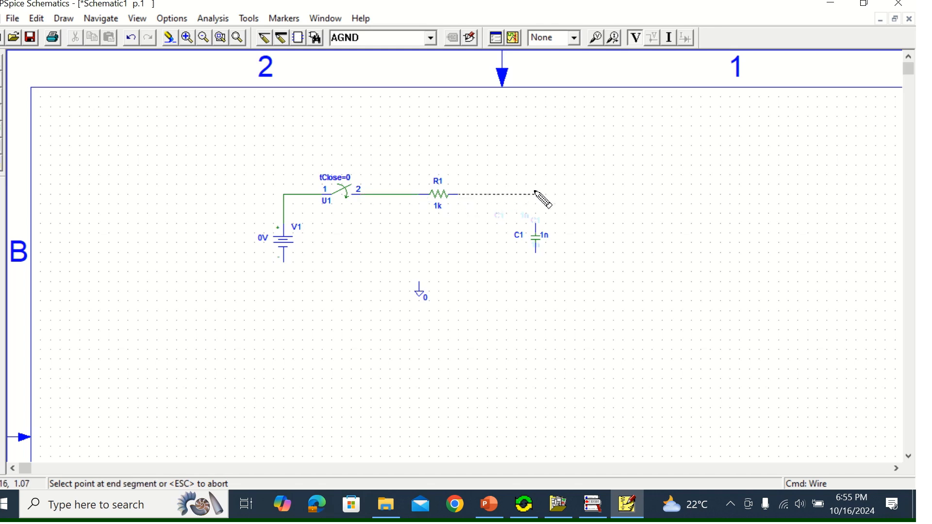
pyautogui.click(536, 224)
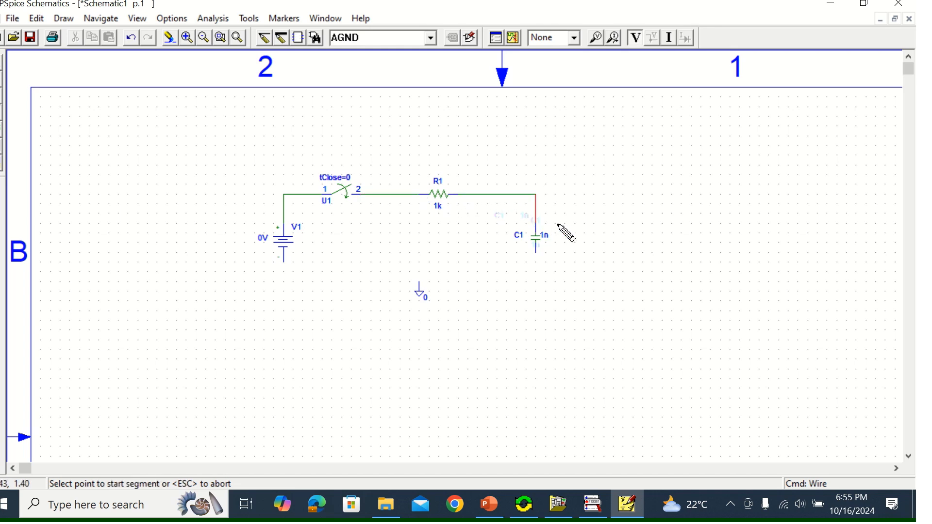
pyautogui.click(537, 257)
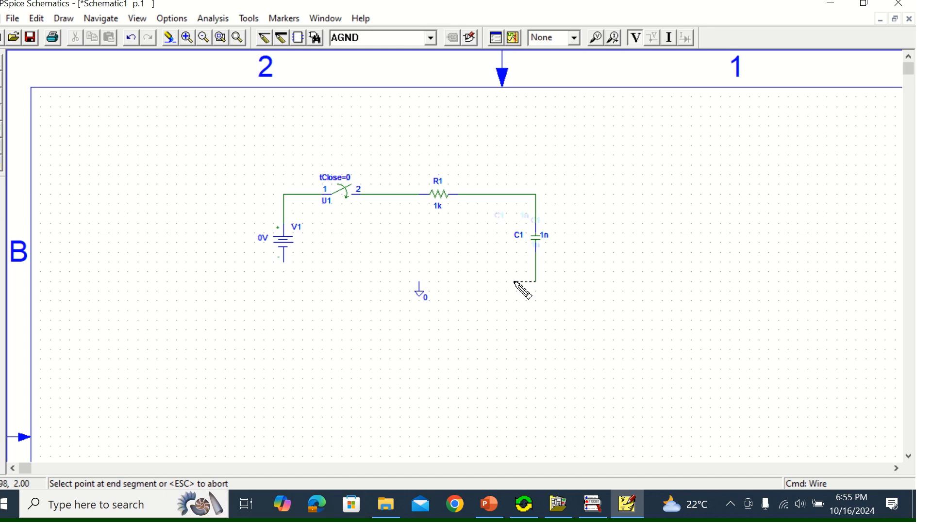
pyautogui.click(284, 282)
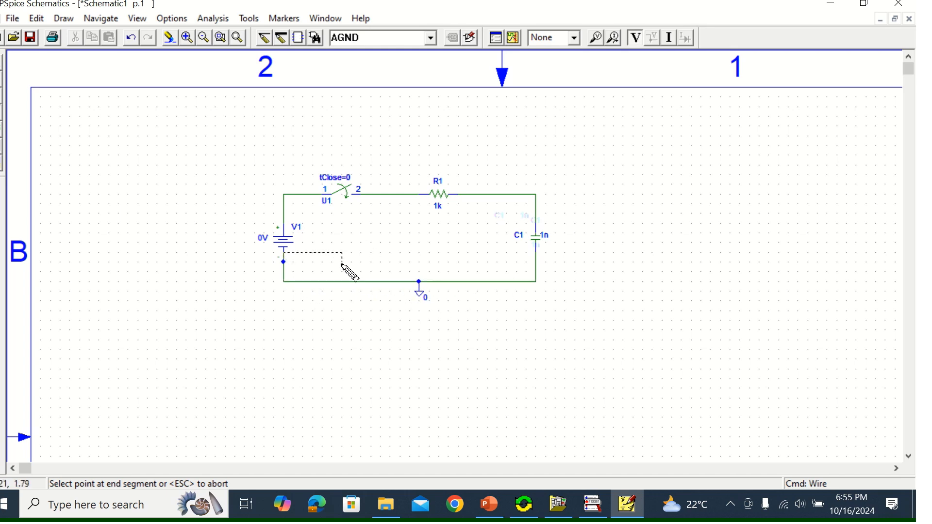
pyautogui.press('Escape')
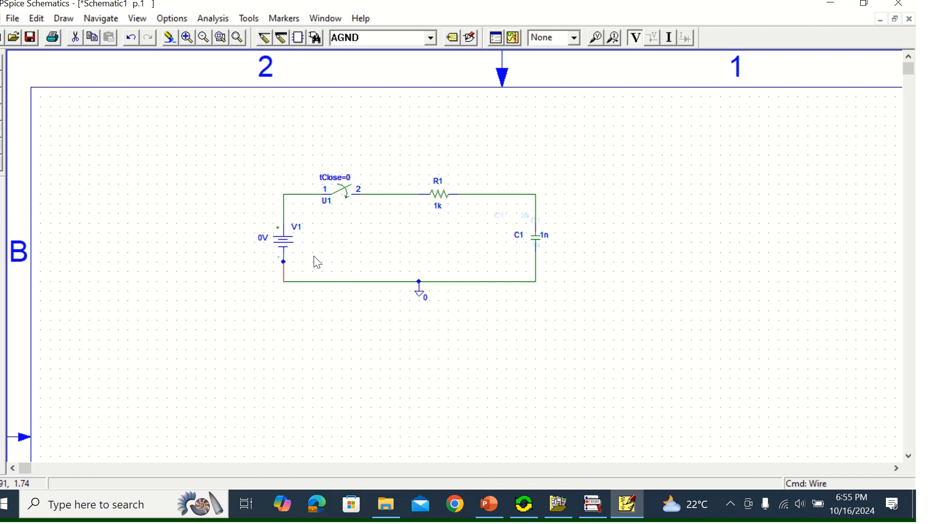
# Set the DC attribute of voltage source V1 to 200V
pyautogui.doubleClick(285, 242)
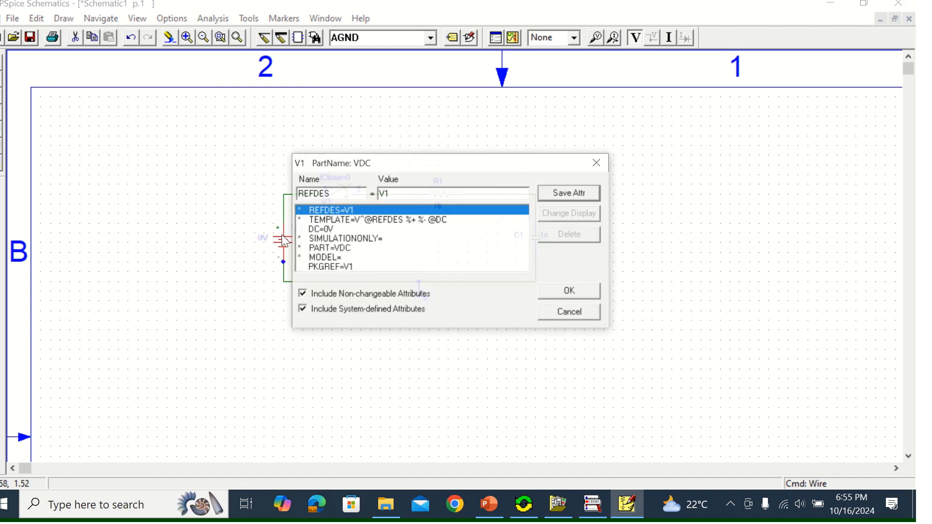
pyautogui.click(323, 229)
pyautogui.moveTo(401, 193); pyautogui.dragTo(363, 198)
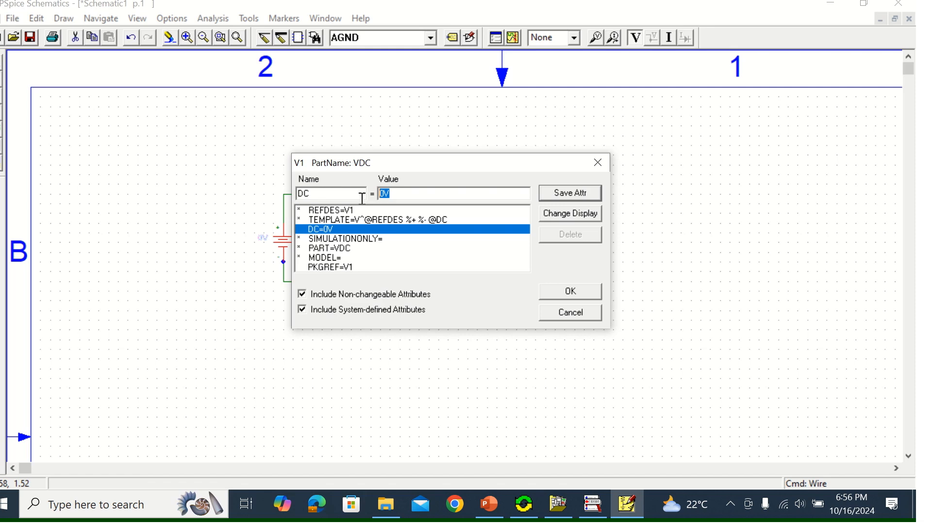
pyautogui.write('20')
pyautogui.click(575, 297)
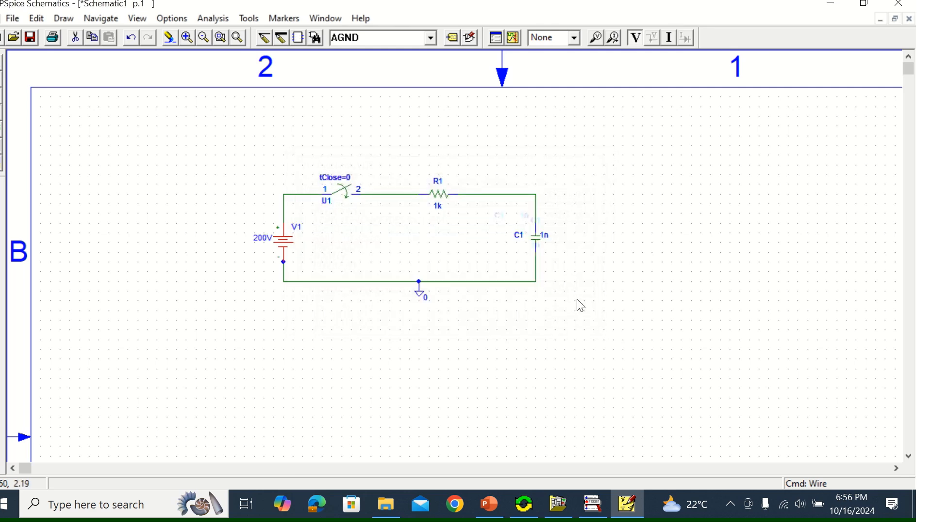
# Set the VALUE attribute of resistor R1 to 0.5MEG and save the attribute
pyautogui.click(446, 194)
pyautogui.doubleClick(446, 196)
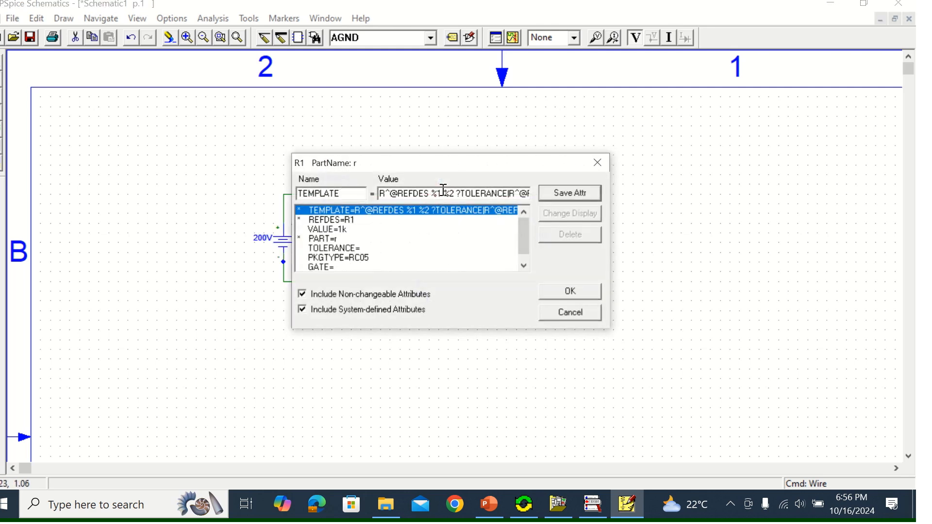
pyautogui.click(338, 231)
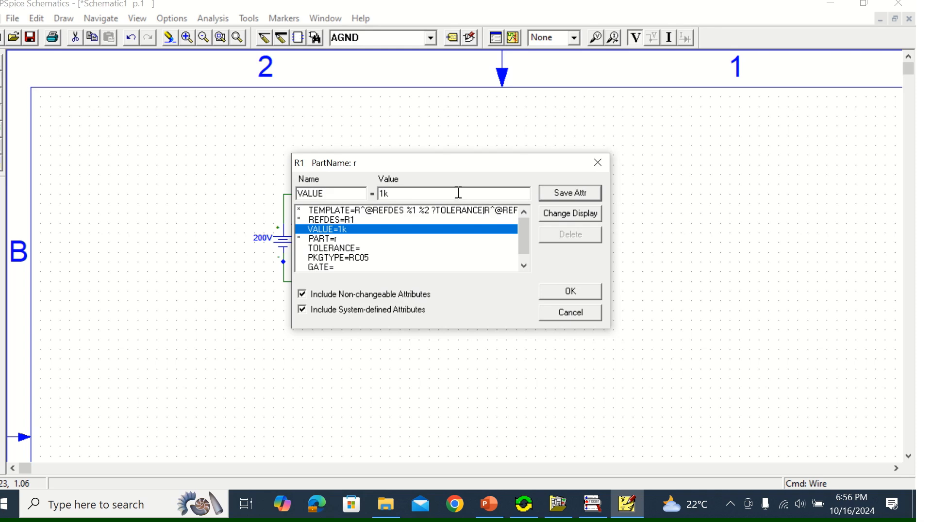
pyautogui.moveTo(458, 193); pyautogui.dragTo(362, 193)
pyautogui.write('0.5MEG')
pyautogui.click(581, 197)
pyautogui.click(582, 292)
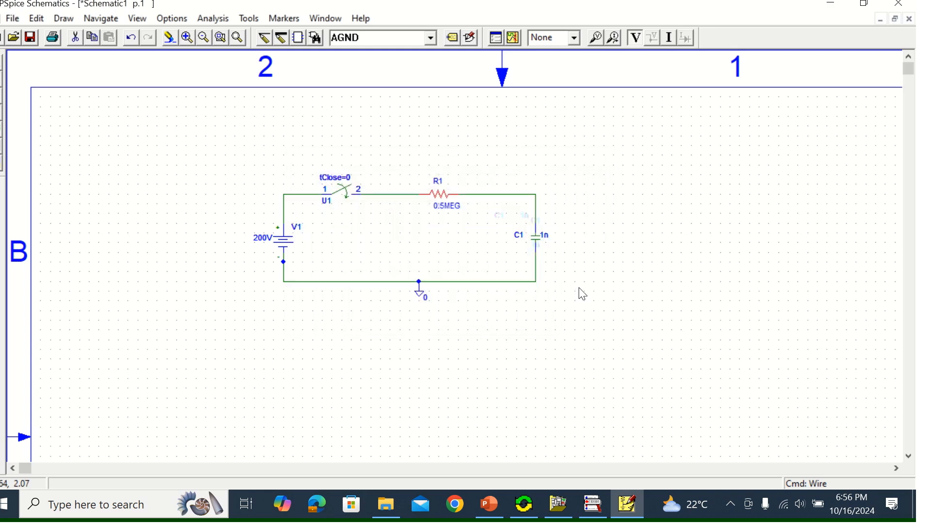
# Set the VALUE attribute of capacitor C1 to 8u and save the attribute
pyautogui.click(540, 247)
pyautogui.doubleClick(540, 247)
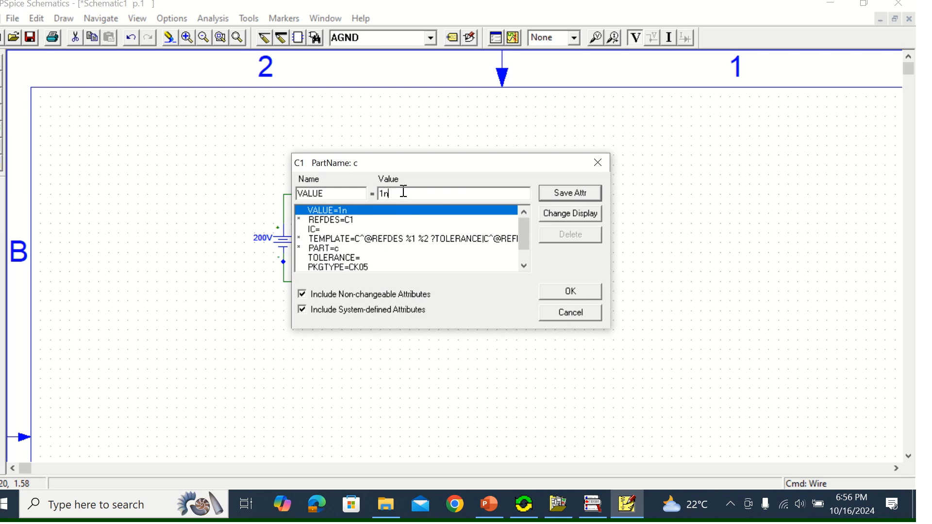
pyautogui.moveTo(404, 193); pyautogui.dragTo(379, 193)
pyautogui.write('8')
pyautogui.write('u')
pyautogui.click(557, 190)
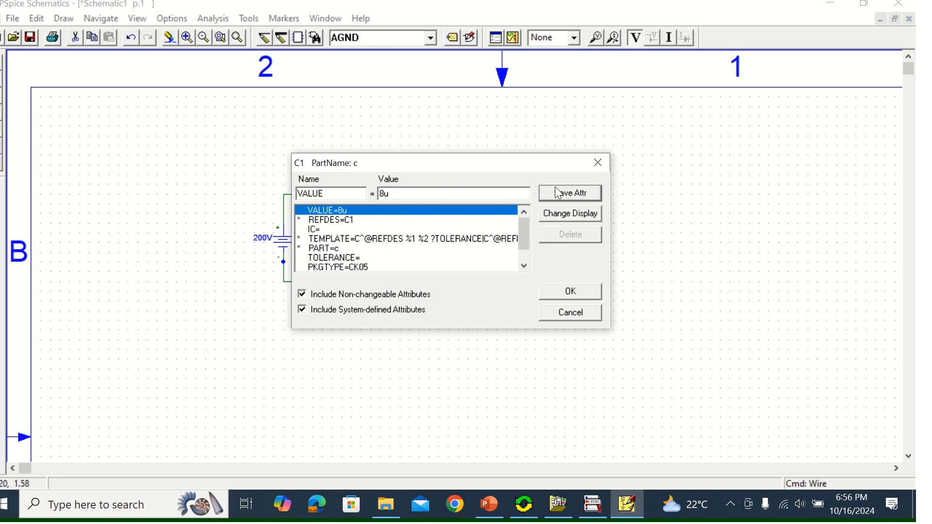
# Set the initial condition attribute IC of capacitor C1 to 0V and accept the capacitor's attributes
pyautogui.click(316, 231)
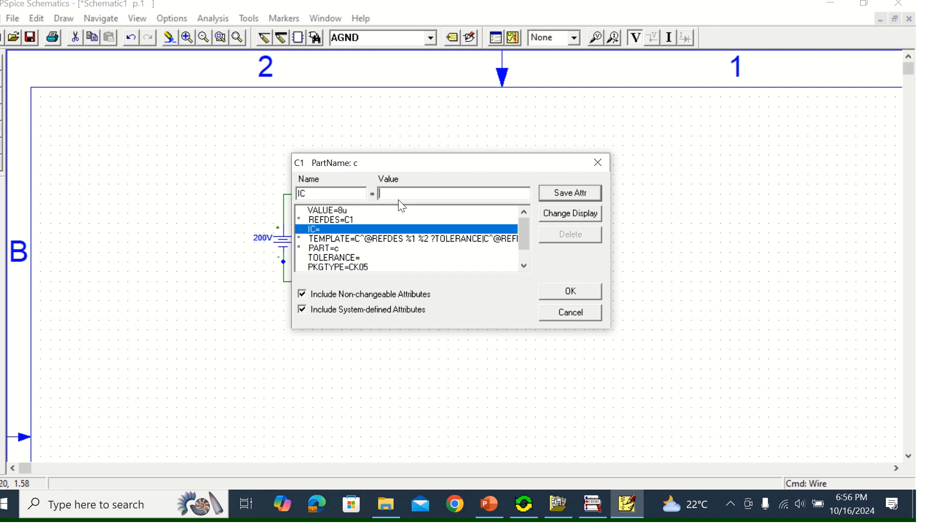
pyautogui.write('0V')
pyautogui.click(577, 188)
pyautogui.click(583, 293)
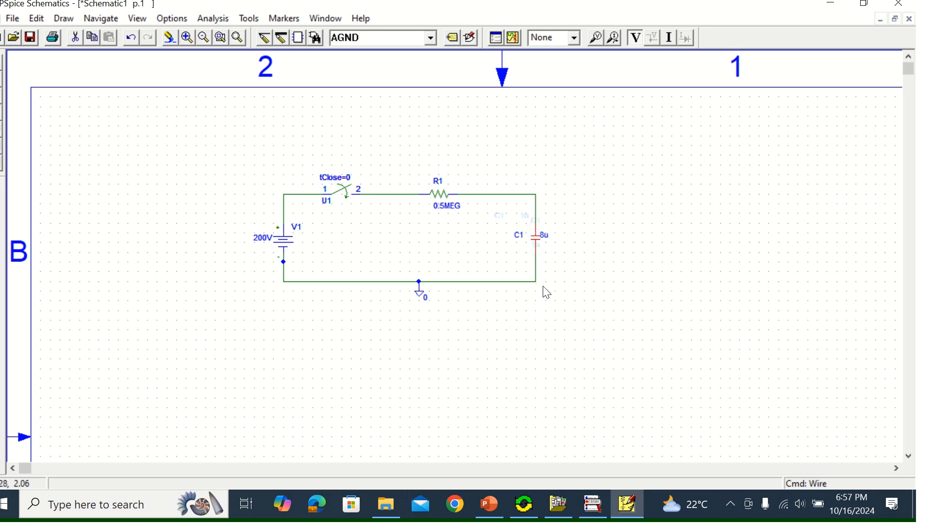
# Place a voltage/level marker on the wire just above capacitor C1
pyautogui.click(597, 38)
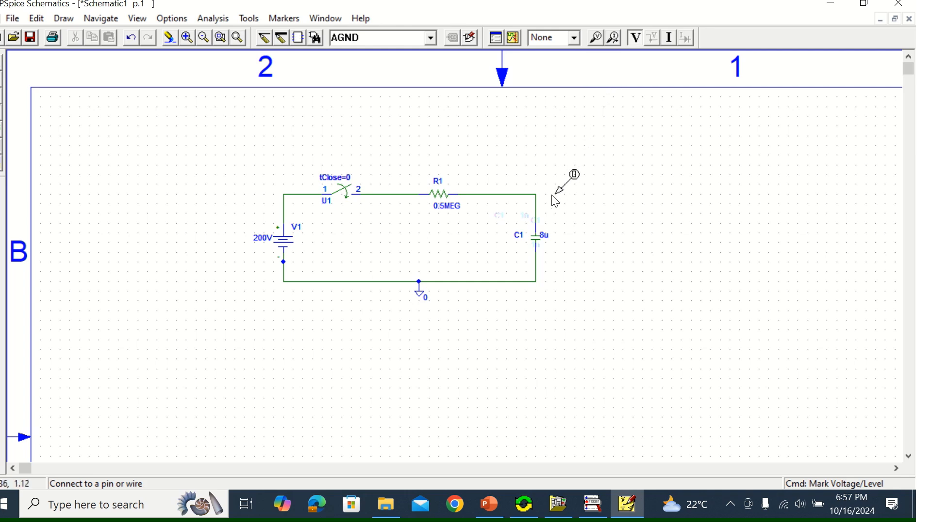
pyautogui.click(538, 206)
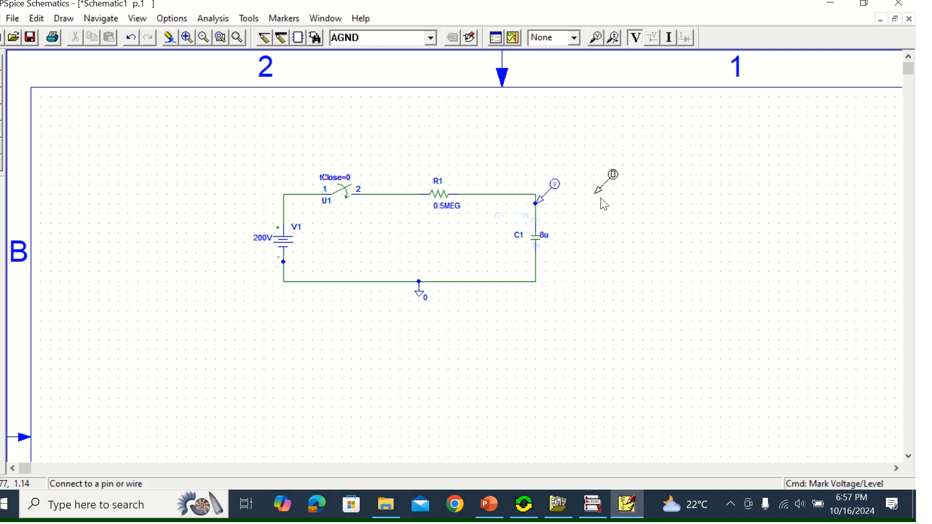
pyautogui.rightClick(658, 196)
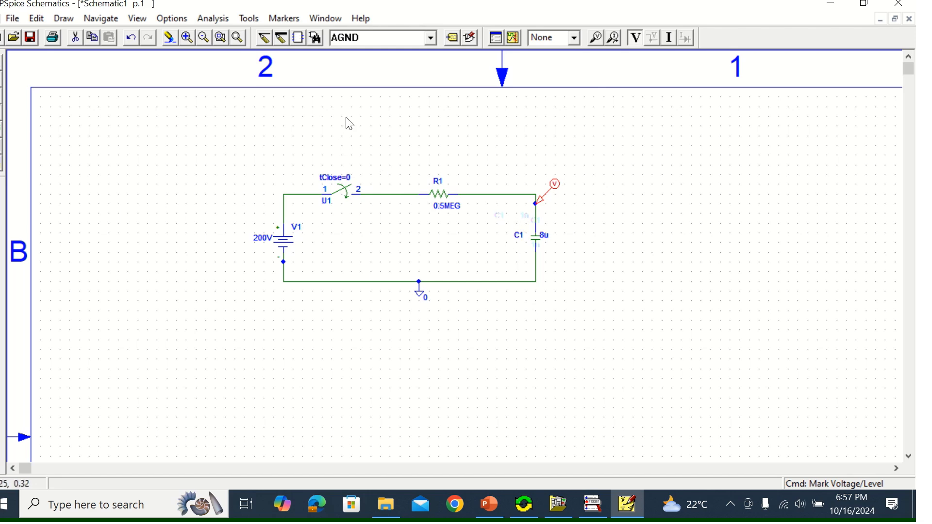
# Enable transient analysis for the schematic with a print step of 0 and a final time of 32
pyautogui.click(214, 19)
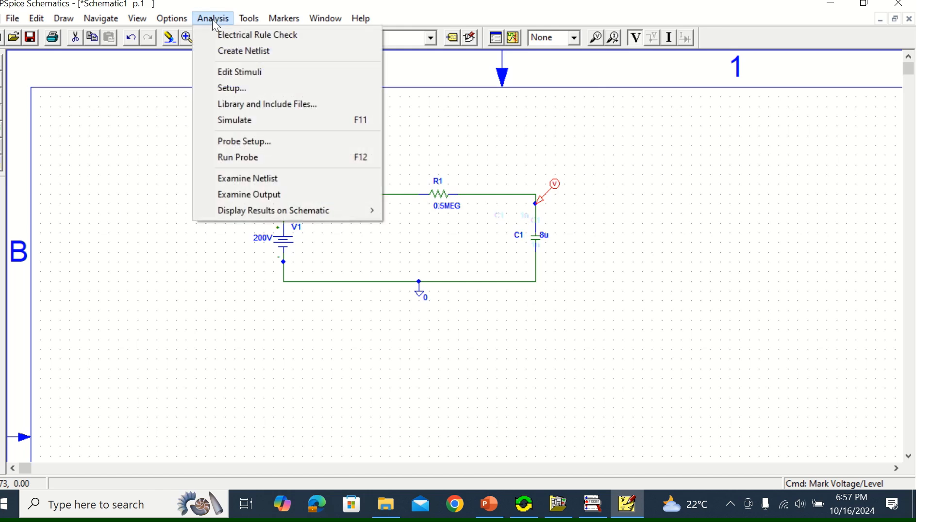
pyautogui.click(241, 89)
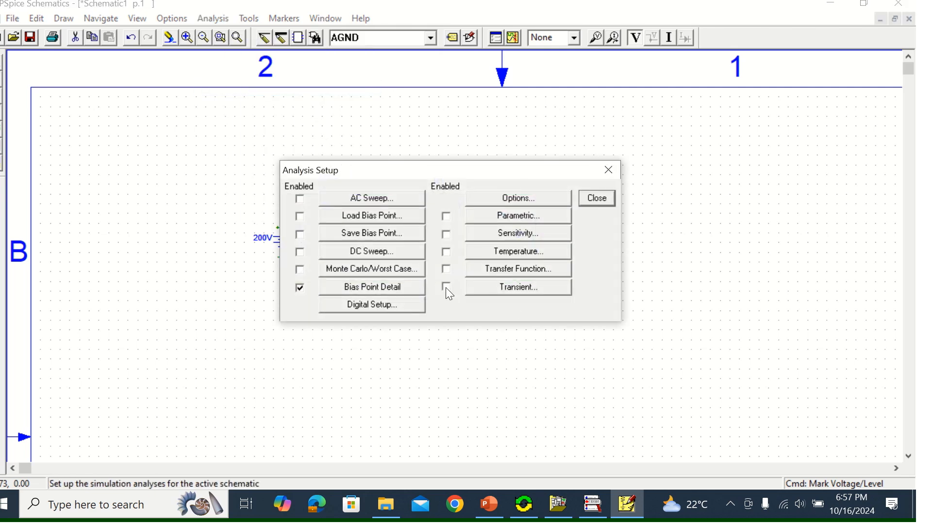
pyautogui.click(507, 289)
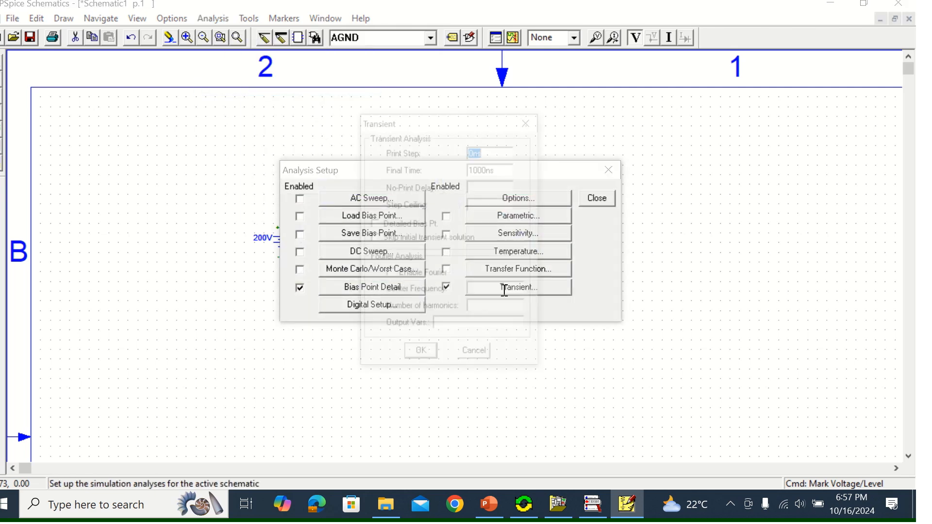
pyautogui.moveTo(499, 152); pyautogui.dragTo(467, 156)
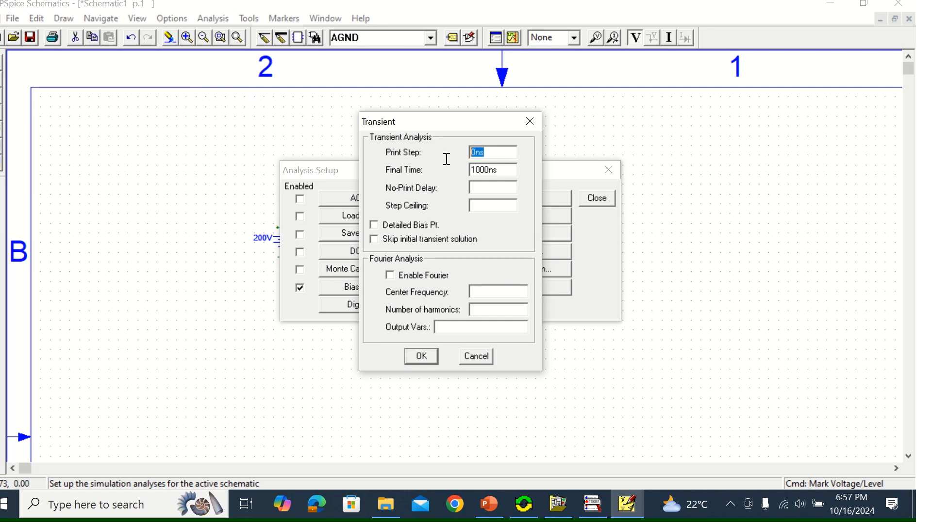
pyautogui.write('0')
pyautogui.moveTo(506, 171); pyautogui.dragTo(460, 173)
pyautogui.write('32')
pyautogui.click(411, 359)
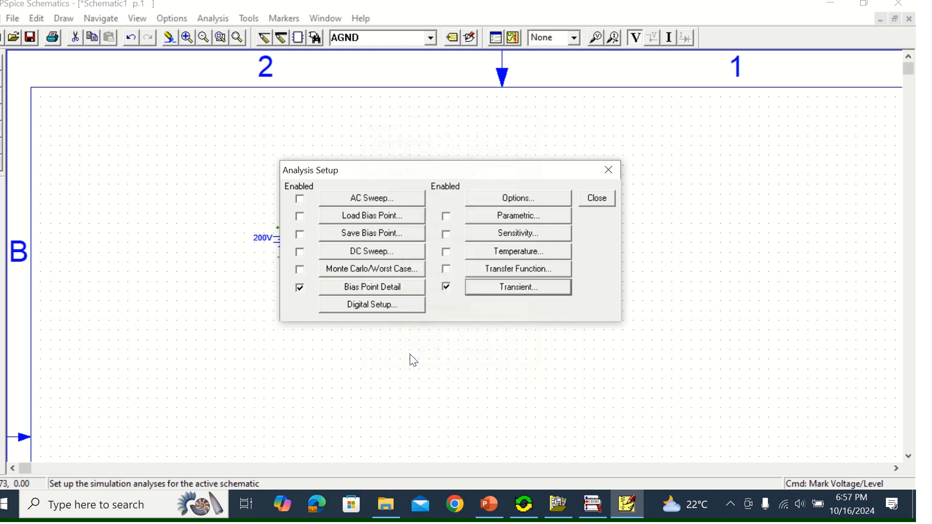
pyautogui.click(611, 197)
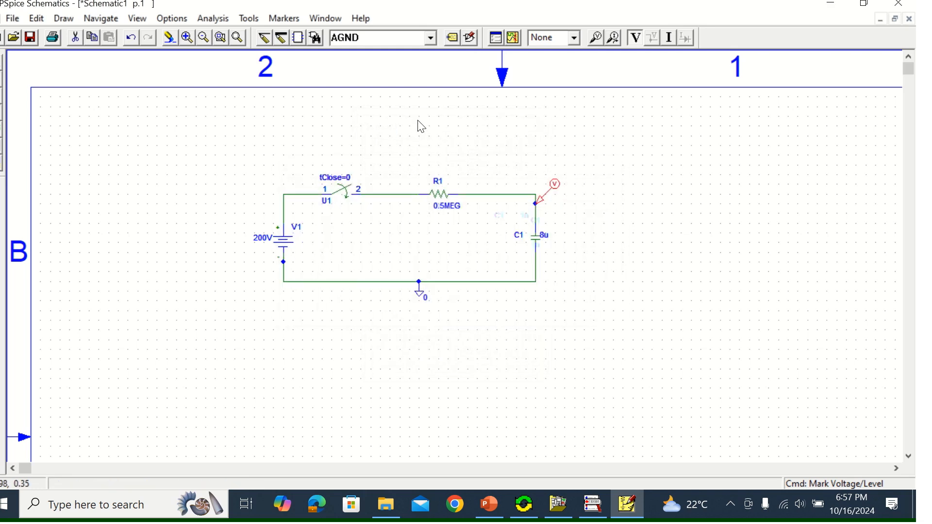
# Save the schematic under the file name "Transient Porblem 1"
pyautogui.click(30, 39)
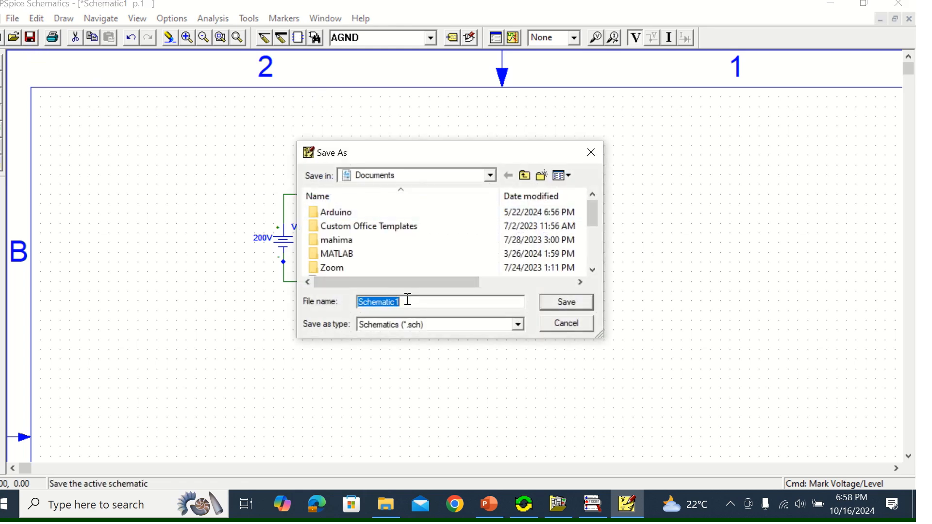
pyautogui.write('Transient Porblem 1')
pyautogui.click(573, 301)
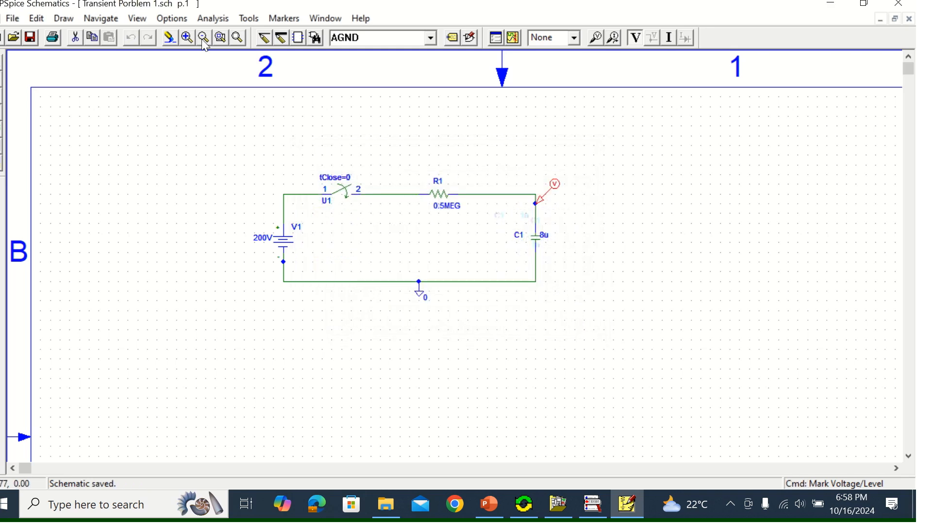
# Run the simulation of the RC schematic and switch to the PSpice A/D window with the capacitor voltage plot
pyautogui.click(220, 19)
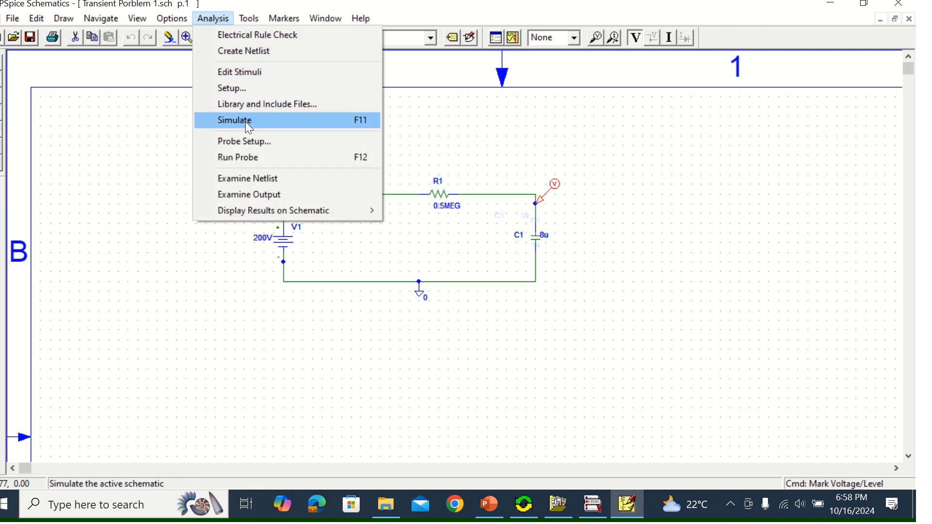
pyautogui.click(668, 129)
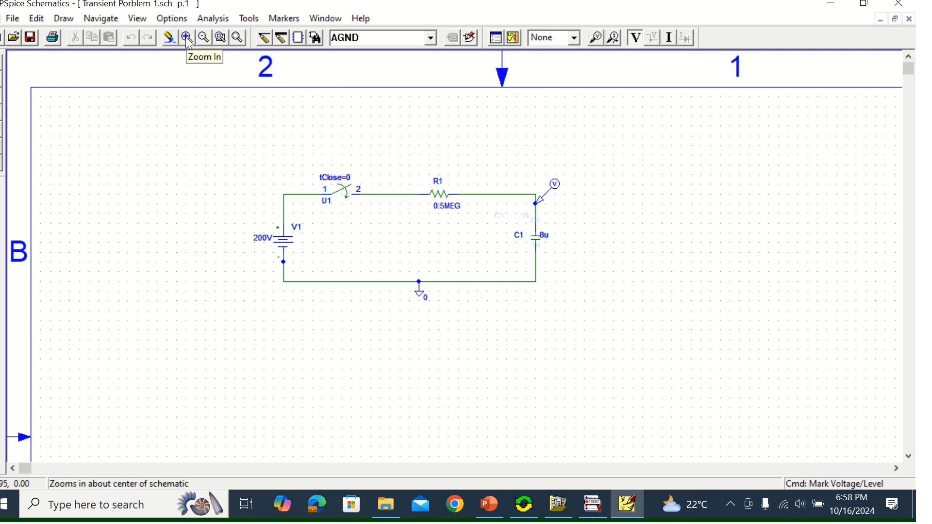
pyautogui.click(221, 39)
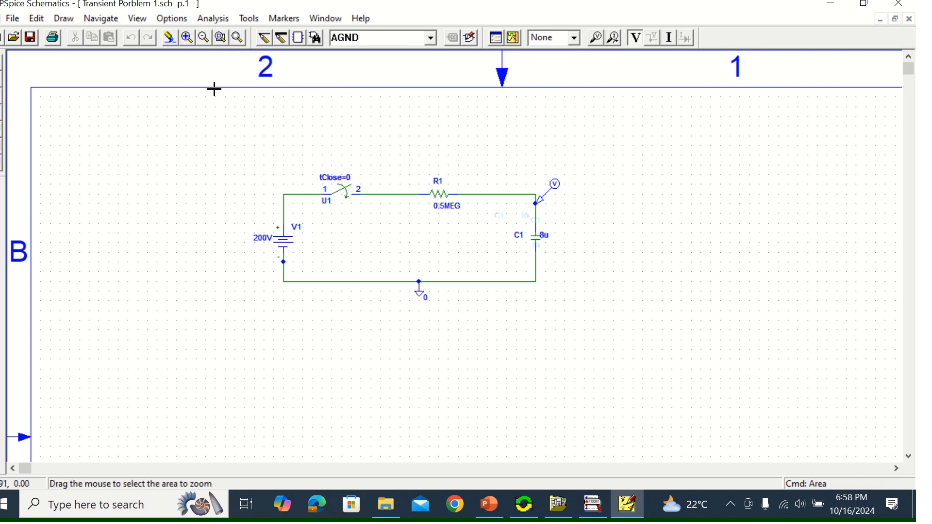
pyautogui.moveTo(607, 349); pyautogui.dragTo(640, 349)
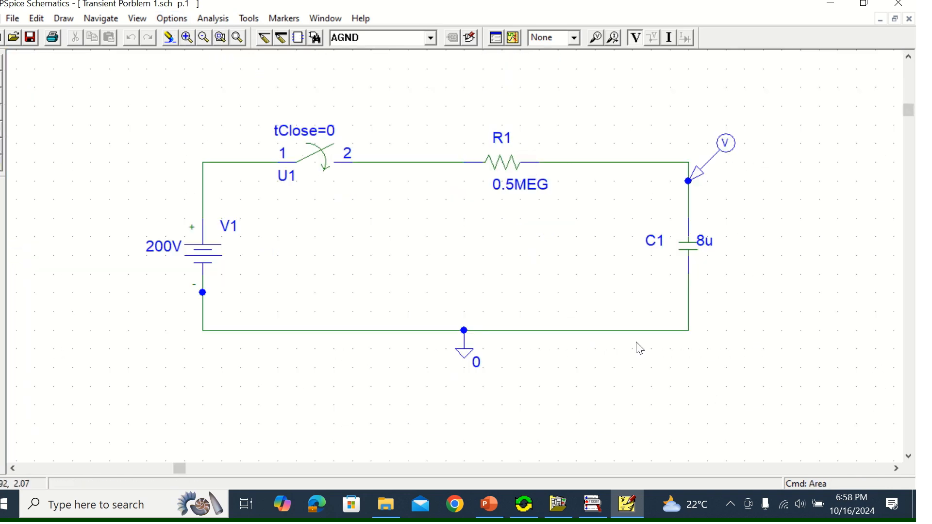
pyautogui.click(514, 39)
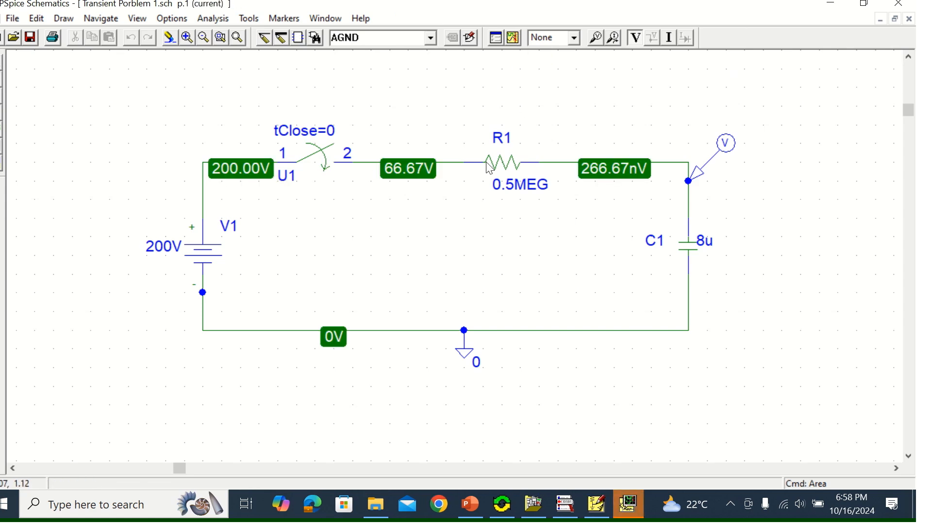
pyautogui.click(627, 500)
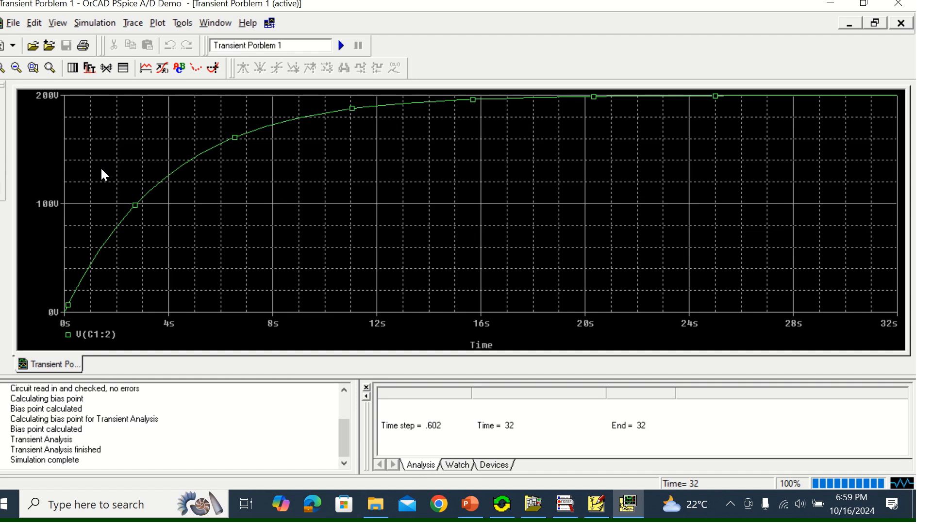
# Display the measuring cursor on the V(C1:2) transient plot
pyautogui.click(134, 27)
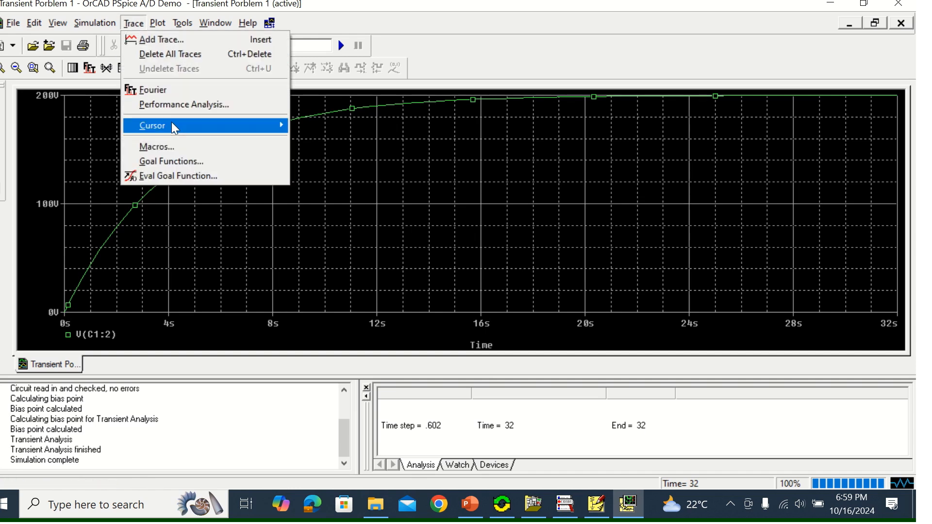
pyautogui.moveTo(174, 127)
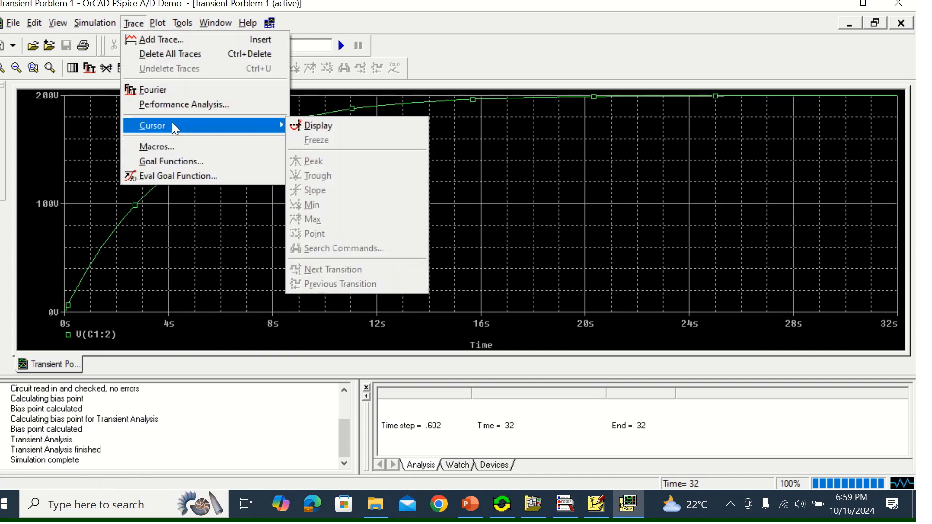
pyautogui.click(324, 131)
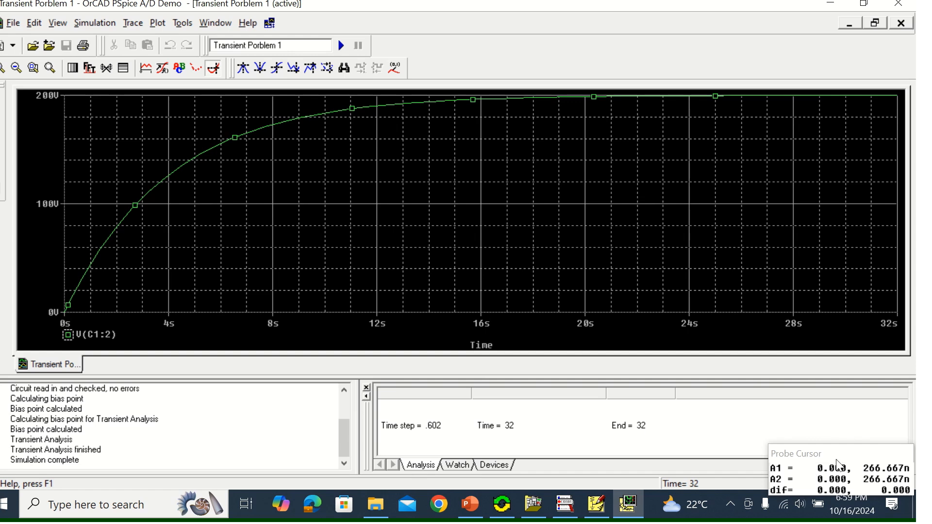
# Move the cursor along the V(C1:2) curve to about 160 V and mark that point with its coordinates
pyautogui.press('Right')
pyautogui.press('Right')
pyautogui.press('Right')
pyautogui.press('Right')
pyautogui.press('Right')
pyautogui.press('Right')
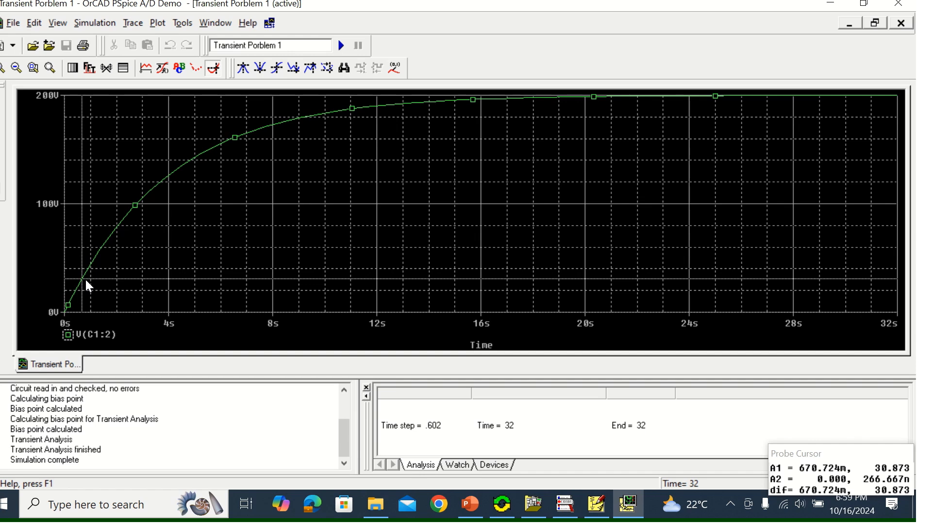
pyautogui.press('Right')
pyautogui.press('Right')
pyautogui.press('Right')
pyautogui.press('Right')
pyautogui.press('Right')
pyautogui.press('Right')
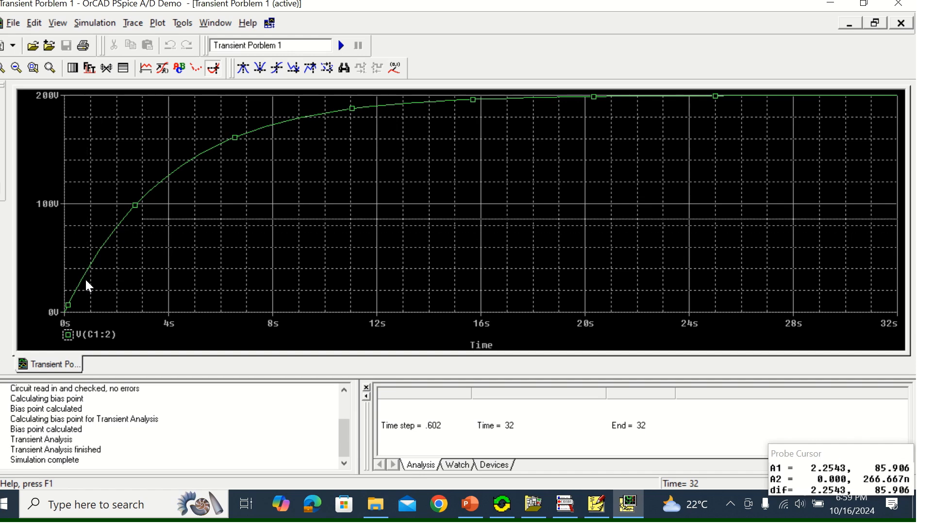
pyautogui.press('Right')
pyautogui.press('Right')
pyautogui.press('Right')
pyautogui.press('Right')
pyautogui.press('Right')
pyautogui.press('Right')
pyautogui.press('Right')
pyautogui.press('Right')
pyautogui.press('Right')
pyautogui.press('Right')
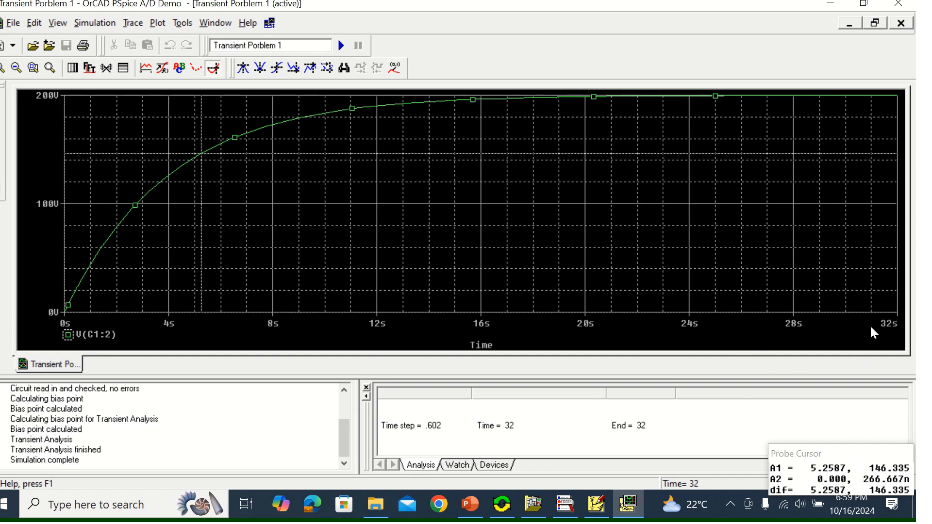
pyautogui.press('Right')
pyautogui.press('Right')
pyautogui.press('Right')
pyautogui.press('Right')
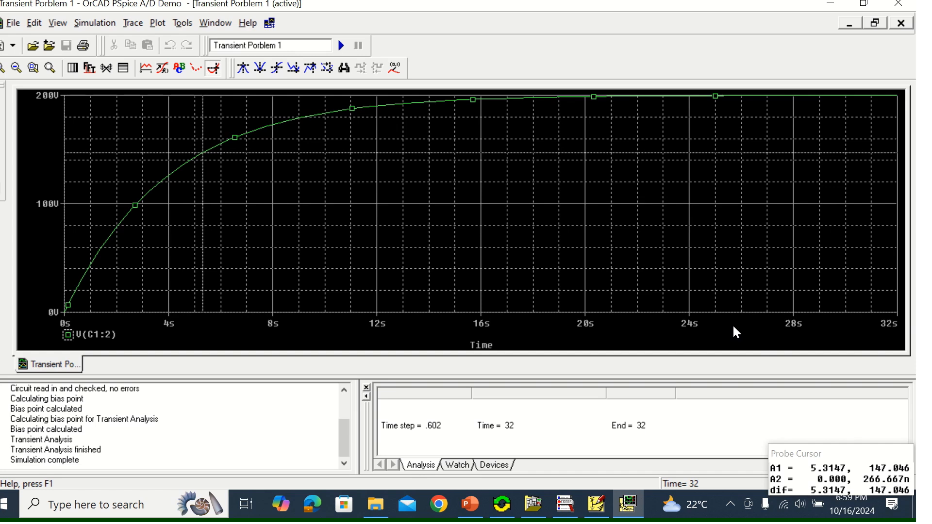
pyautogui.press('Right')
pyautogui.press('Right')
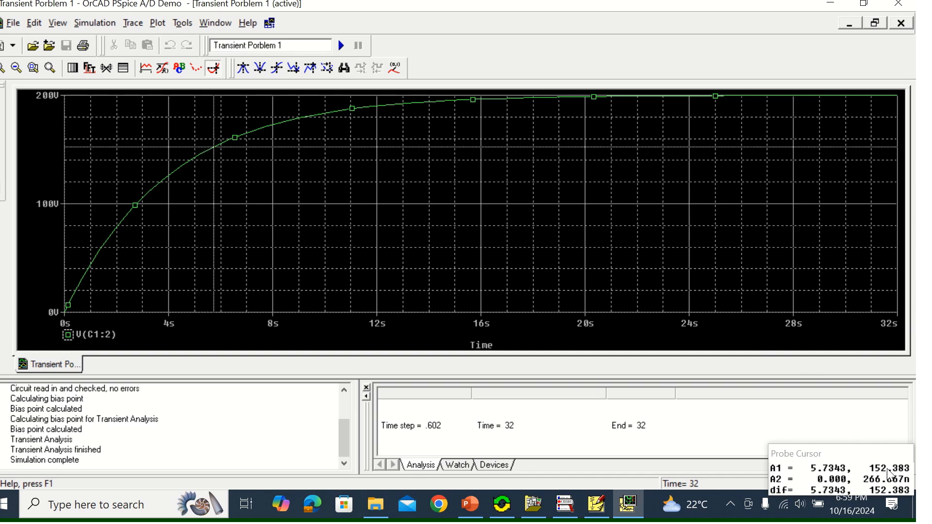
pyautogui.press('Right')
pyautogui.press('Right')
pyautogui.press('Right')
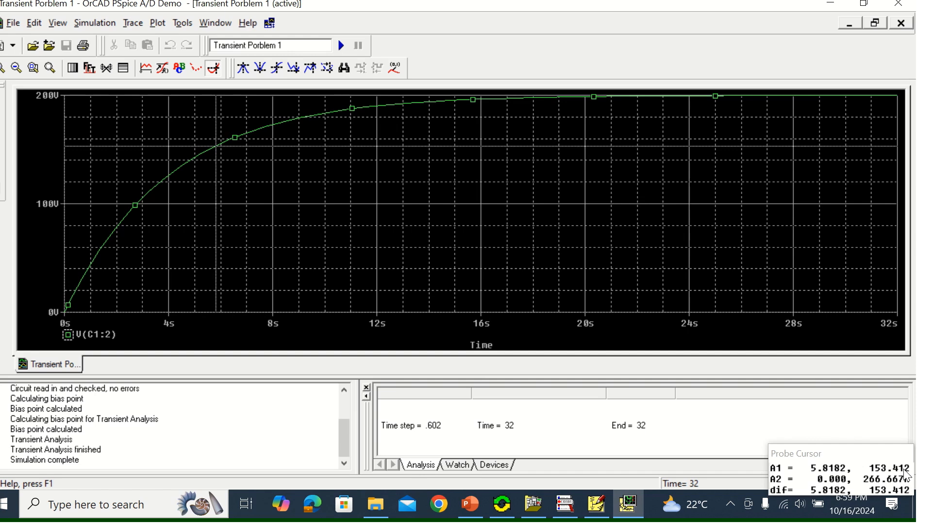
pyautogui.press('Right')
pyautogui.press('Right')
pyautogui.press('Right')
pyautogui.press('Right')
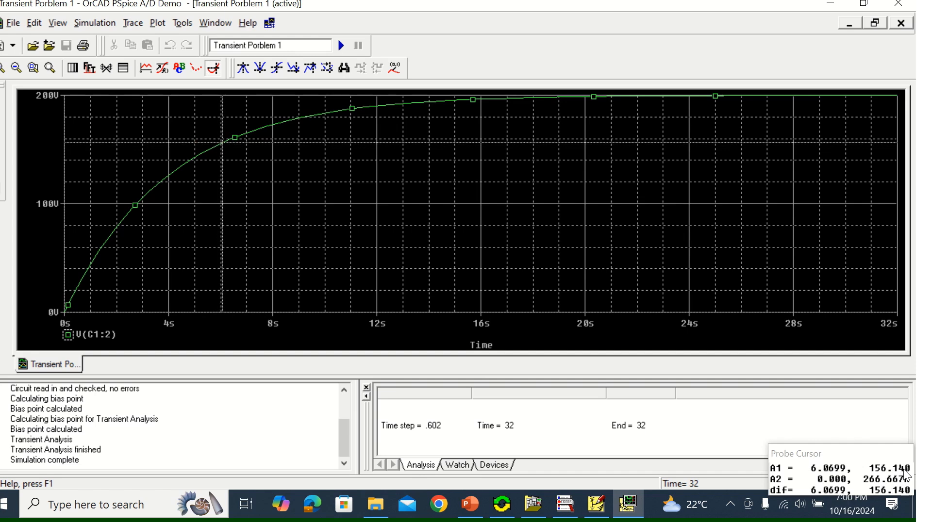
pyautogui.press('Right')
pyautogui.press('Right')
pyautogui.press('Right')
pyautogui.press('Right')
pyautogui.press('Right')
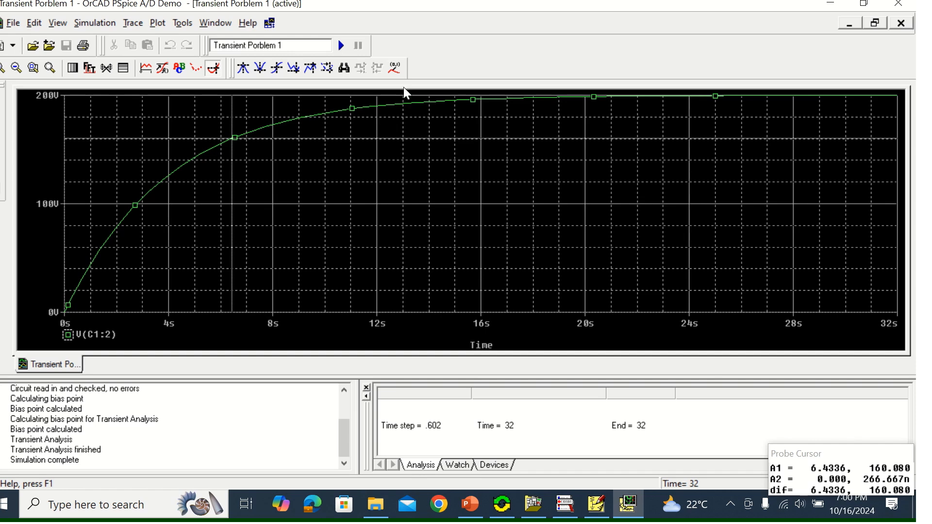
pyautogui.click(394, 66)
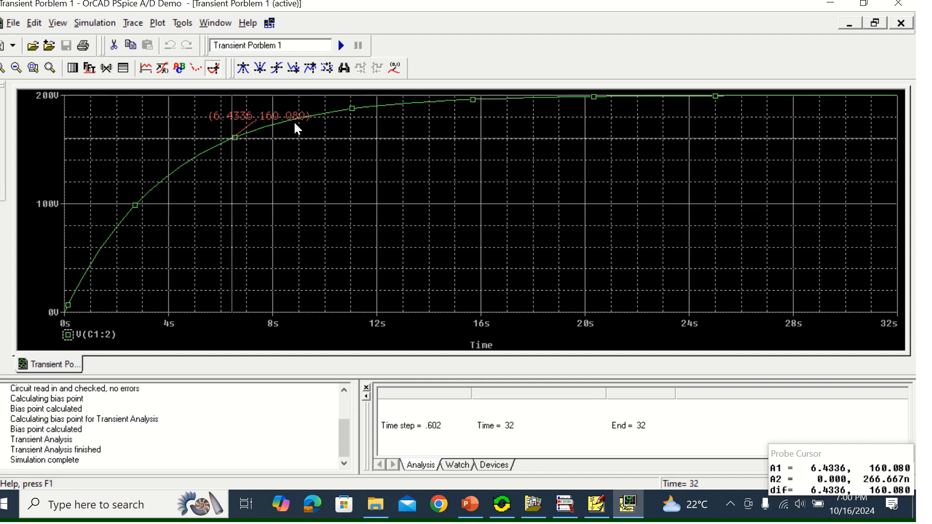
# Move the cursor along the V(C1:2) curve to 20 s and mark that point with its coordinates
pyautogui.press('Right')
pyautogui.press('Right')
pyautogui.press('Right')
pyautogui.press('Right')
pyautogui.press('Right')
pyautogui.press('Right')
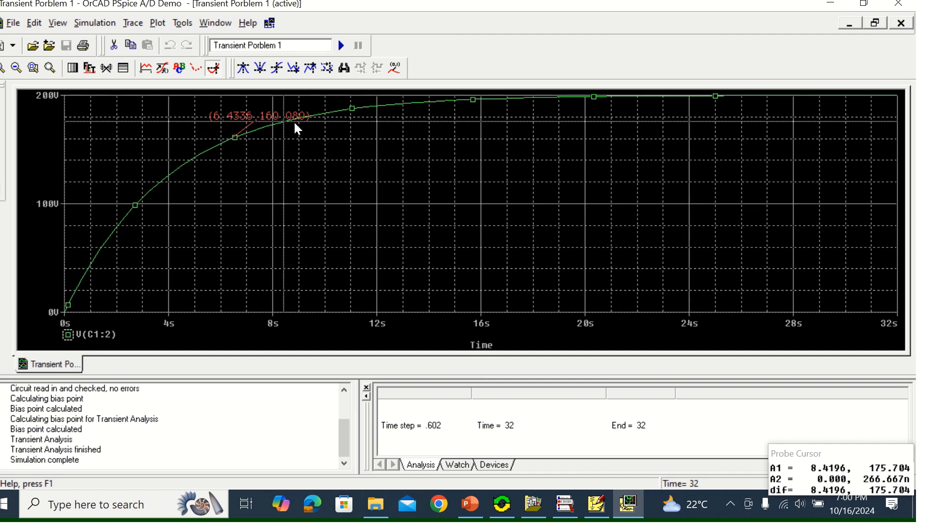
pyautogui.press('Right')
pyautogui.press('Right')
pyautogui.press('Right')
pyautogui.press('Right')
pyautogui.press('Right')
pyautogui.press('Right')
pyautogui.press('Right')
pyautogui.press('Right')
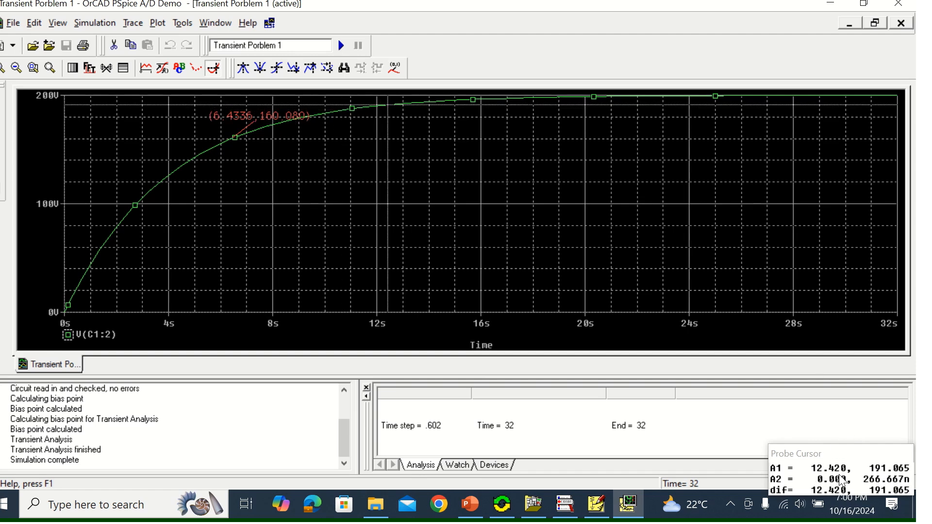
pyautogui.press('Right')
pyautogui.press('Right')
pyautogui.press('Right')
pyautogui.press('Right')
pyautogui.press('Right')
pyautogui.press('Right')
pyautogui.press('Right')
pyautogui.press('Right')
pyautogui.press('Right')
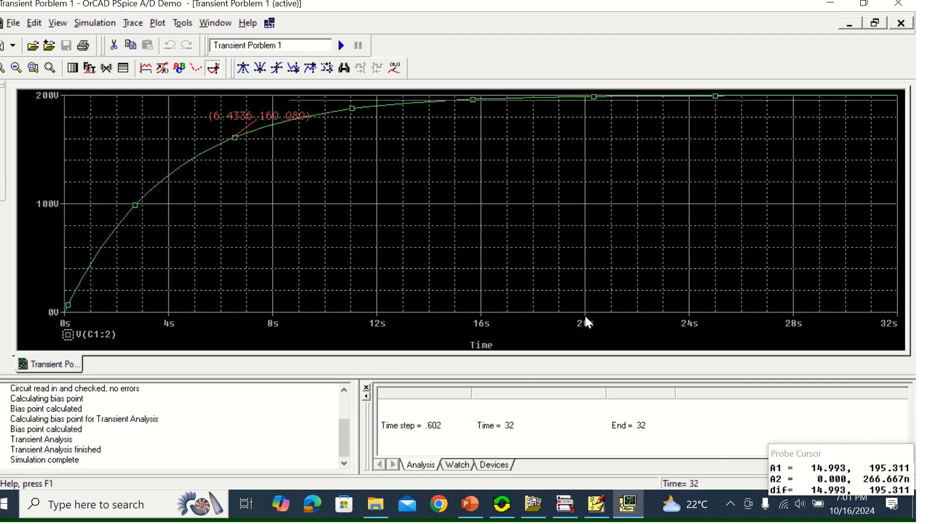
pyautogui.press('Right')
pyautogui.press('Right')
pyautogui.press('Right')
pyautogui.press('Right')
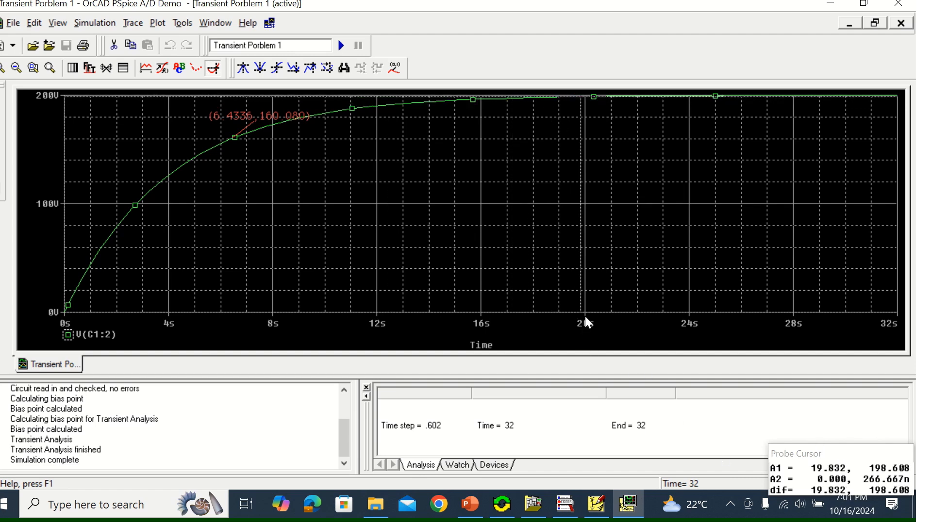
pyautogui.press('Right')
pyautogui.press('Right')
pyautogui.press('Right')
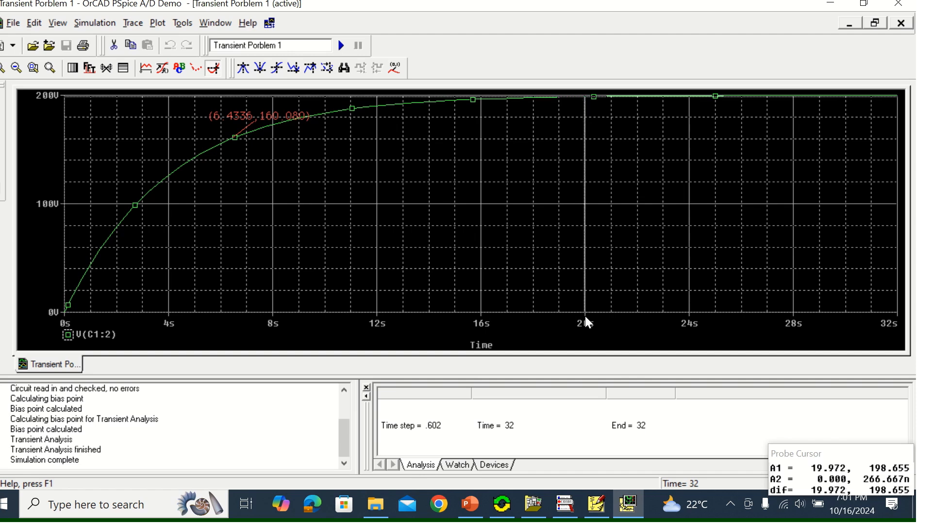
pyautogui.press('Right')
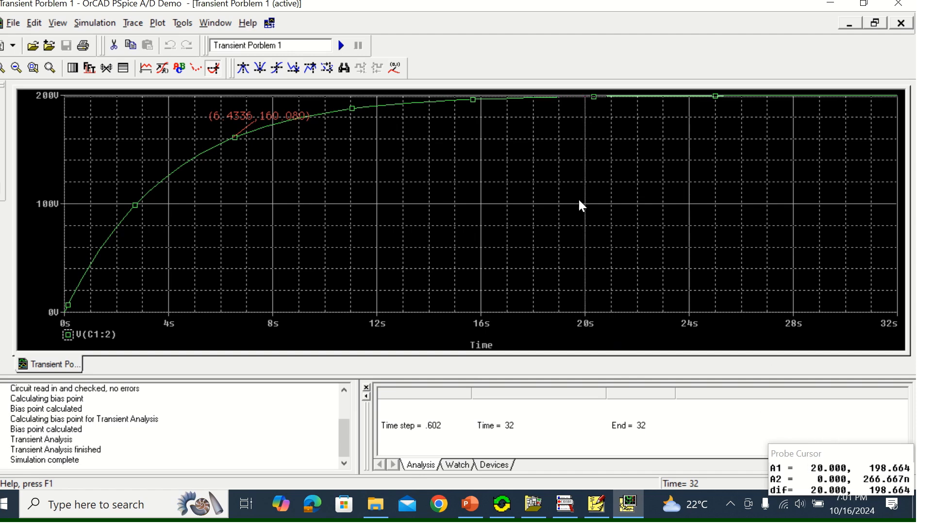
pyautogui.click(393, 66)
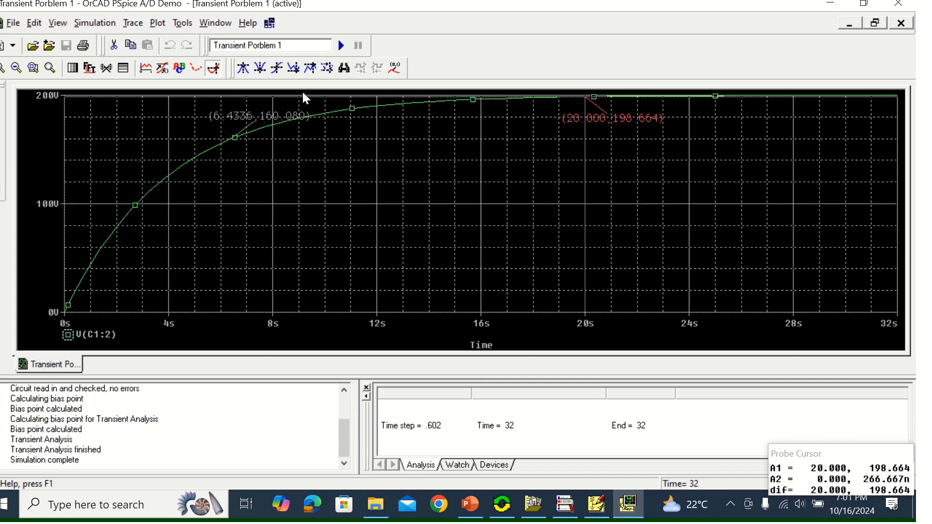
# Add the text label "VOLTAGE ACROSS THE CAPACITOR" to the plot, just below the curve between the two marked points
pyautogui.click(158, 24)
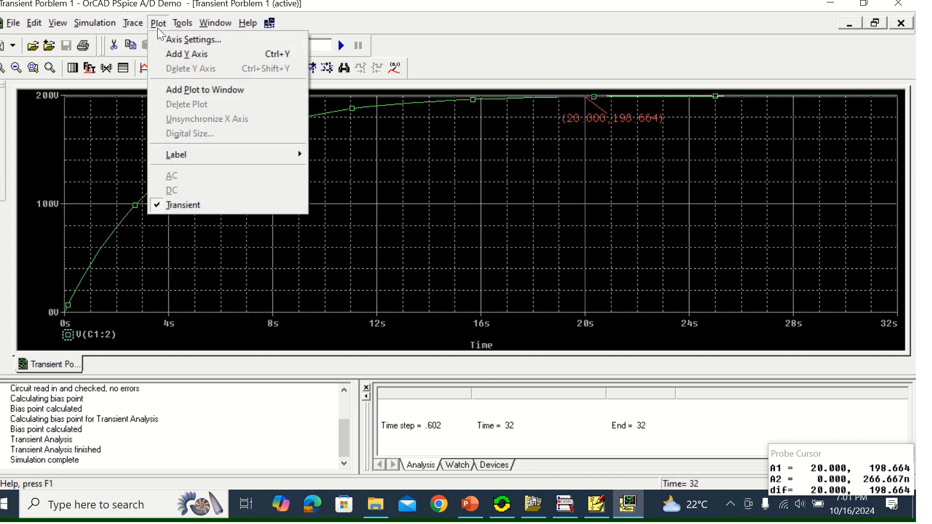
pyautogui.moveTo(193, 158)
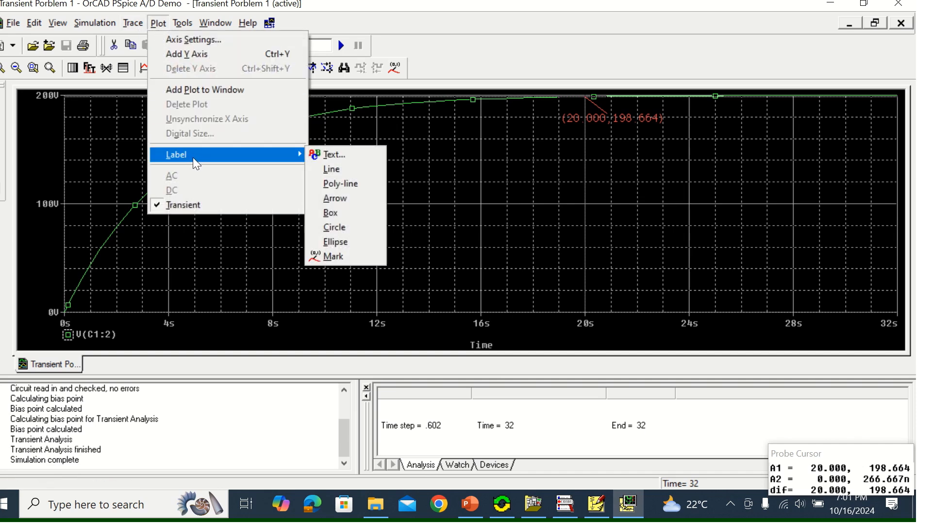
pyautogui.click(338, 157)
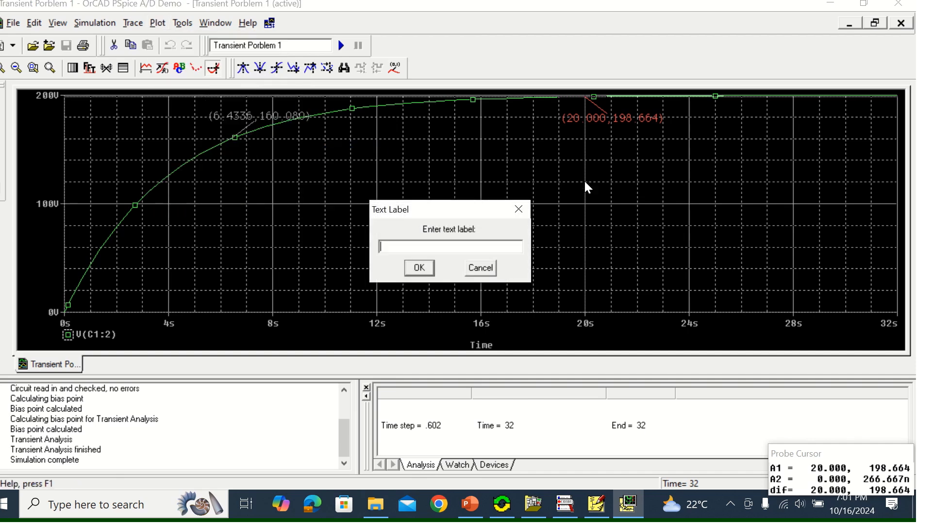
pyautogui.write('VOLTAGE ACROSS THE CAPAC')
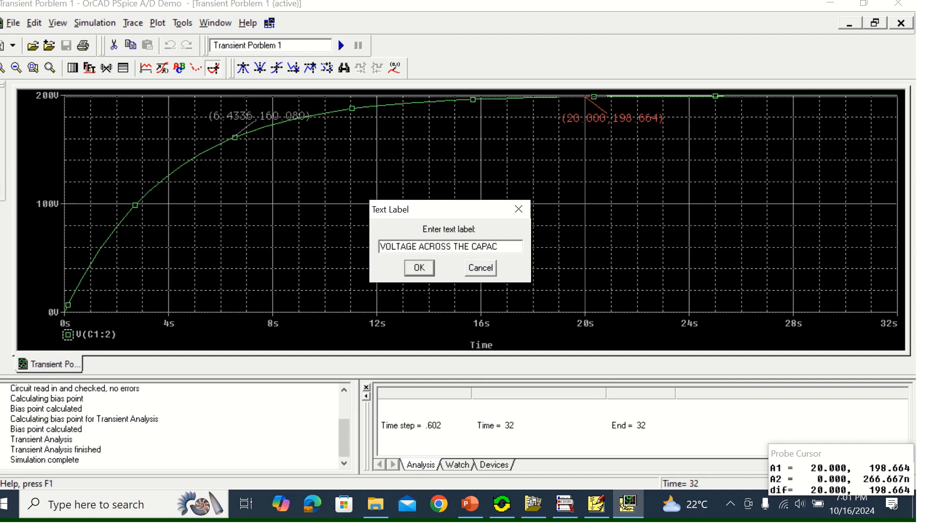
pyautogui.write('ITOR')
pyautogui.click(426, 270)
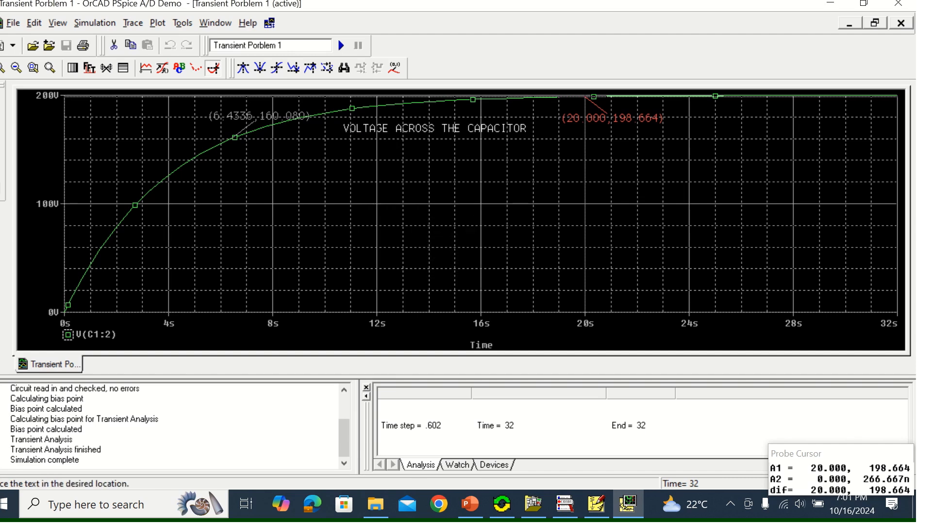
pyautogui.click(506, 154)
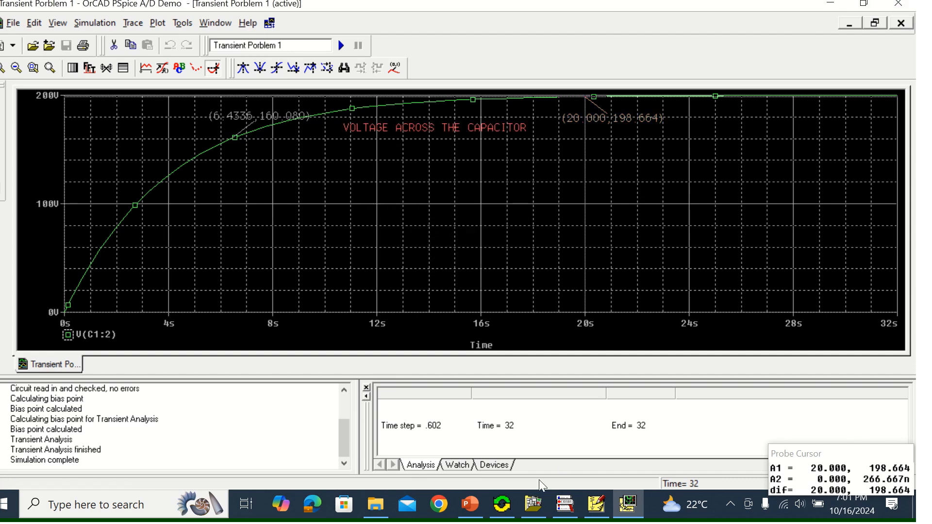
pyautogui.click(470, 507)
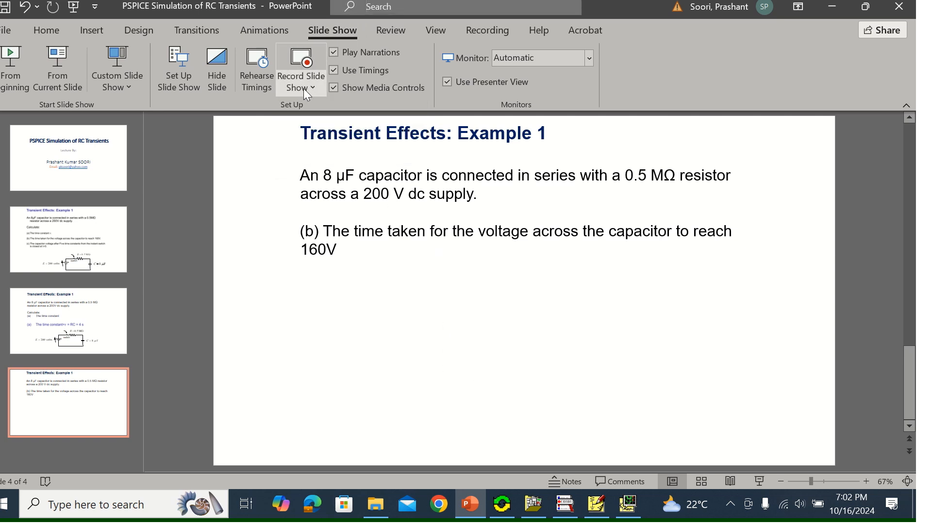
pyautogui.hotkey('alt', 'q')
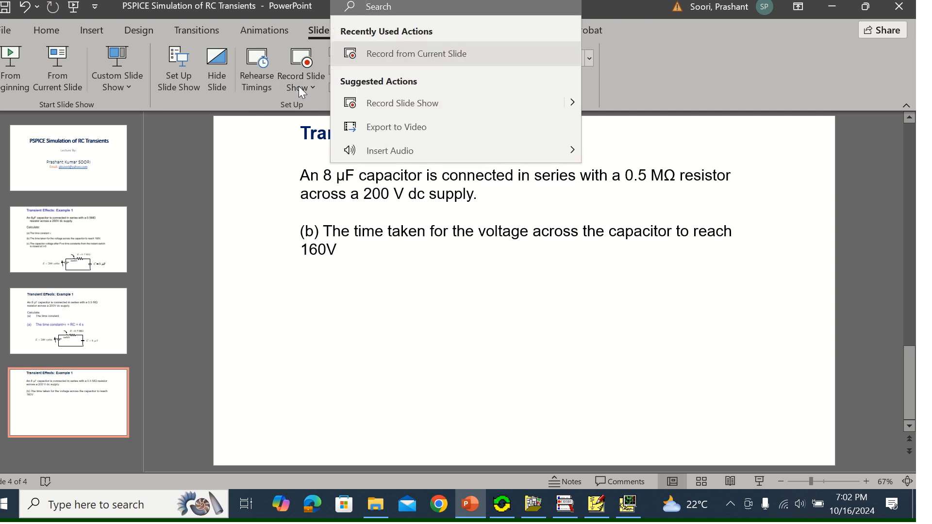
pyautogui.click(744, 63)
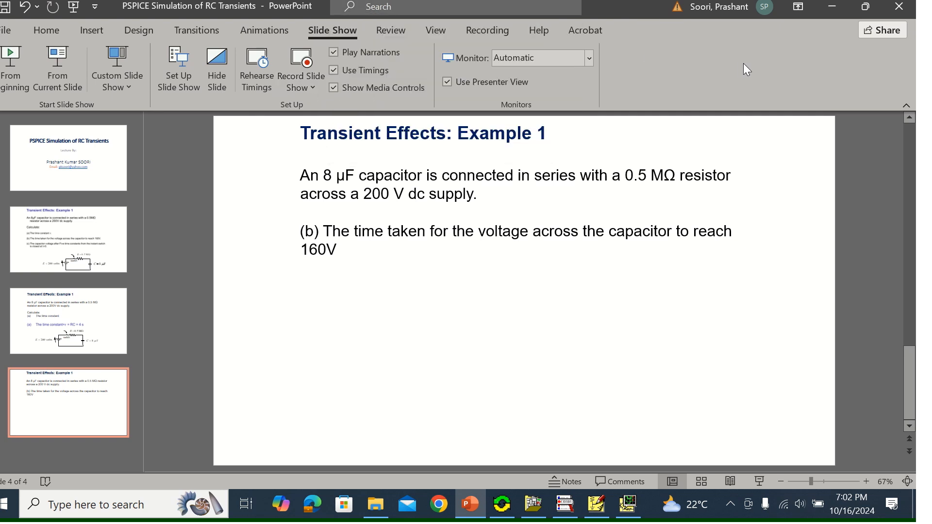
pyautogui.click(904, 8)
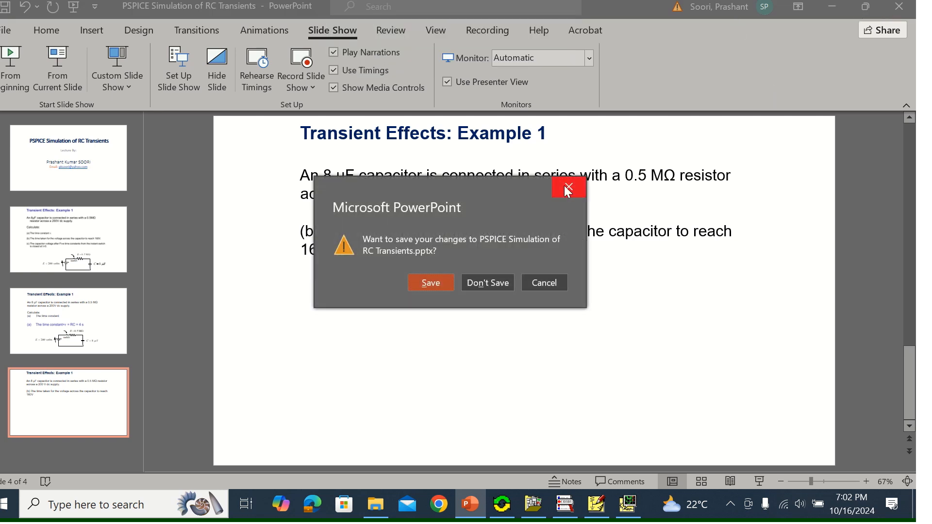
pyautogui.click(567, 188)
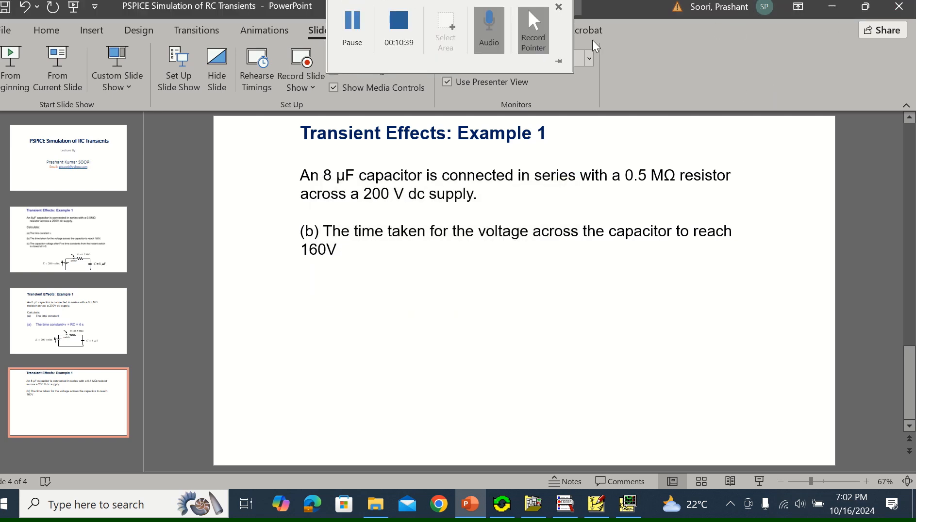